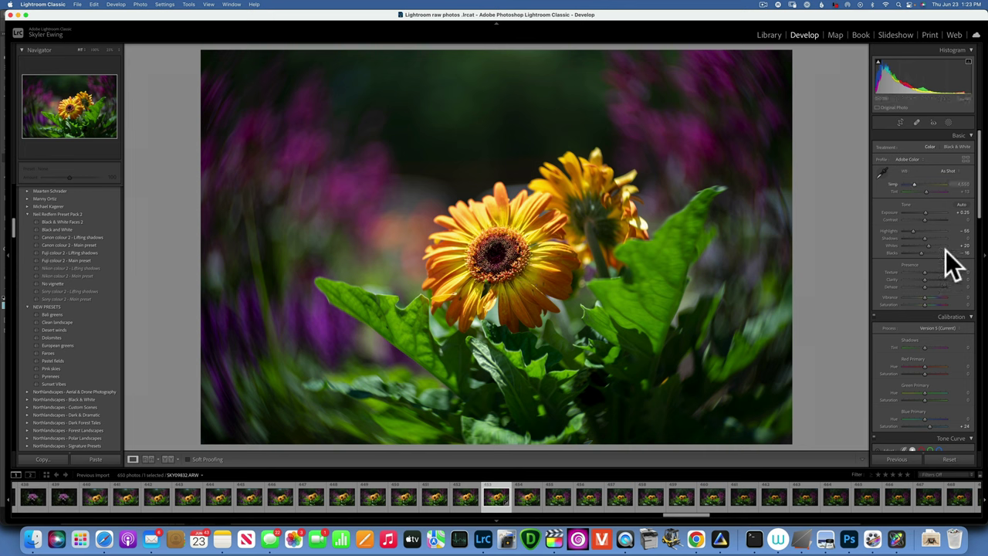
Reset the gerbera's tones, then set Exposure +0.25, Highlights -53, Whites +23, Blacks -17
left_click(949, 460)
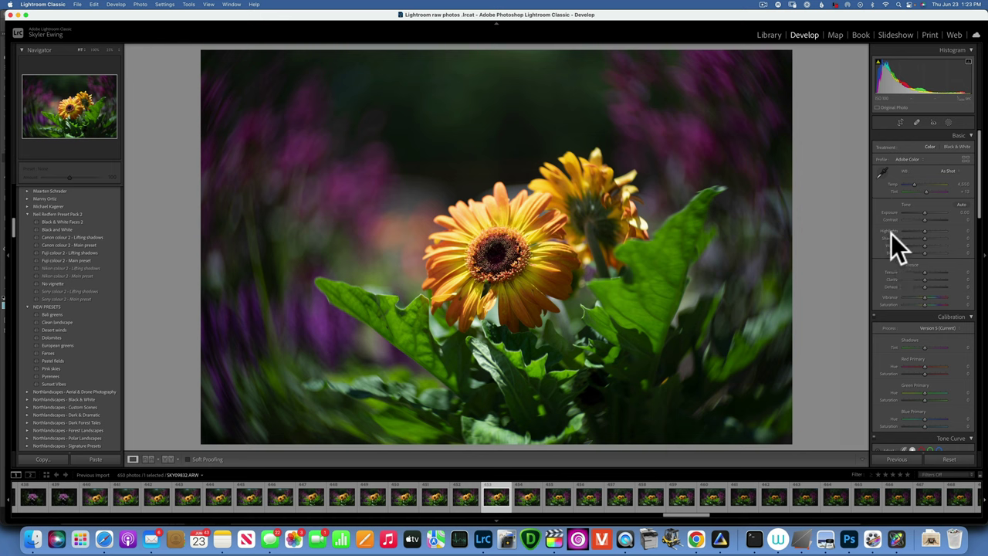
left_click_drag(923, 212, 924, 212)
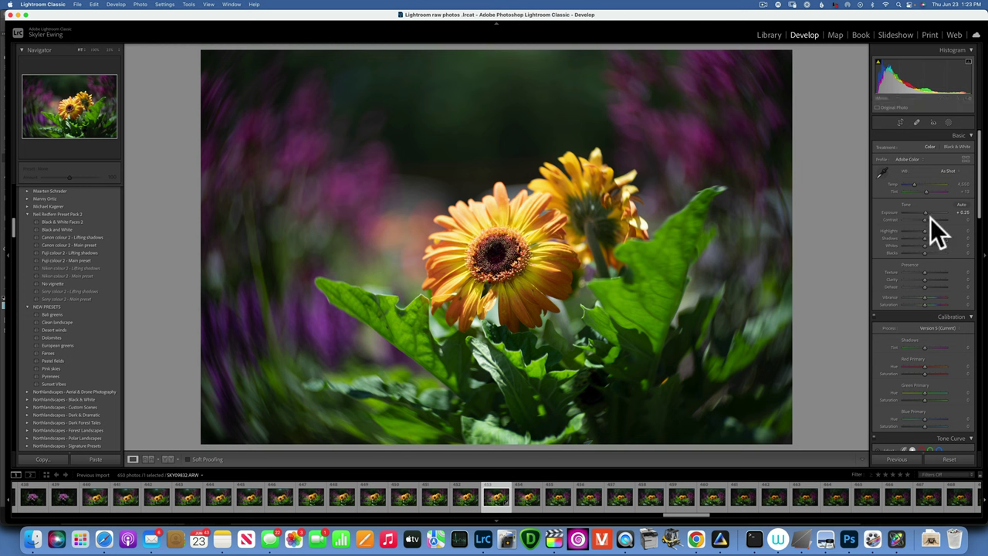
left_click_drag(924, 230, 924, 252)
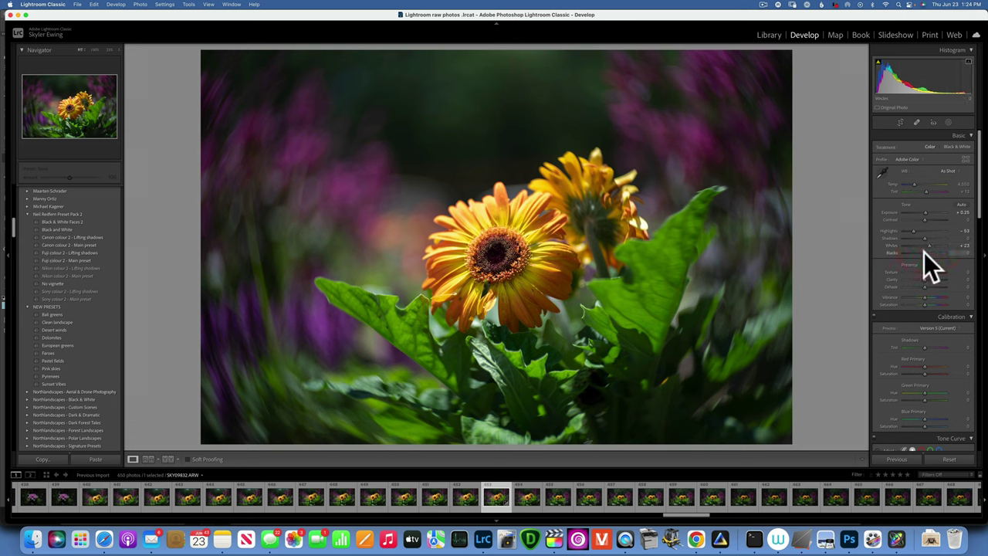
left_click_drag(922, 253, 920, 253)
Add a radial gradient mask over the front gerbera's centre with Texture +23 and Clarity +19
left_click(949, 121)
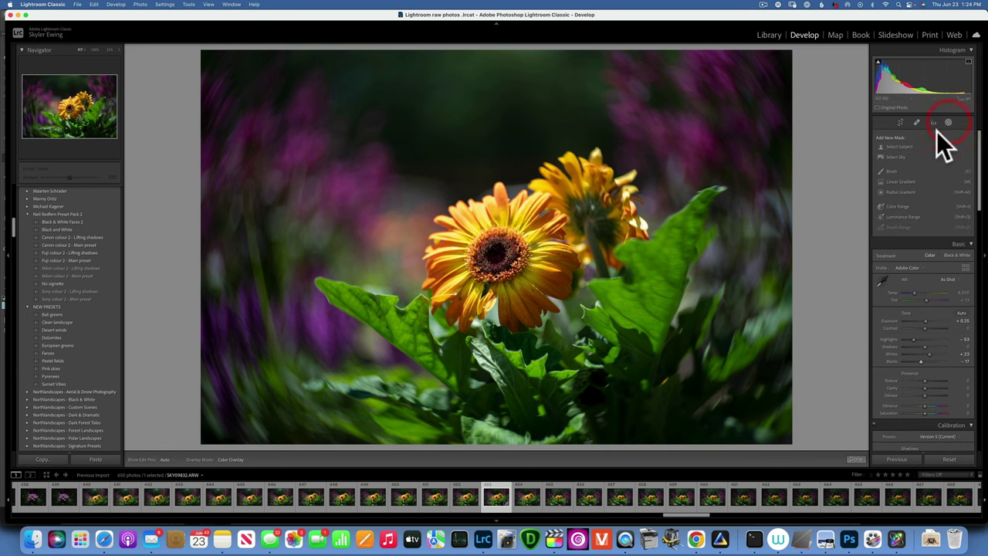
left_click(899, 193)
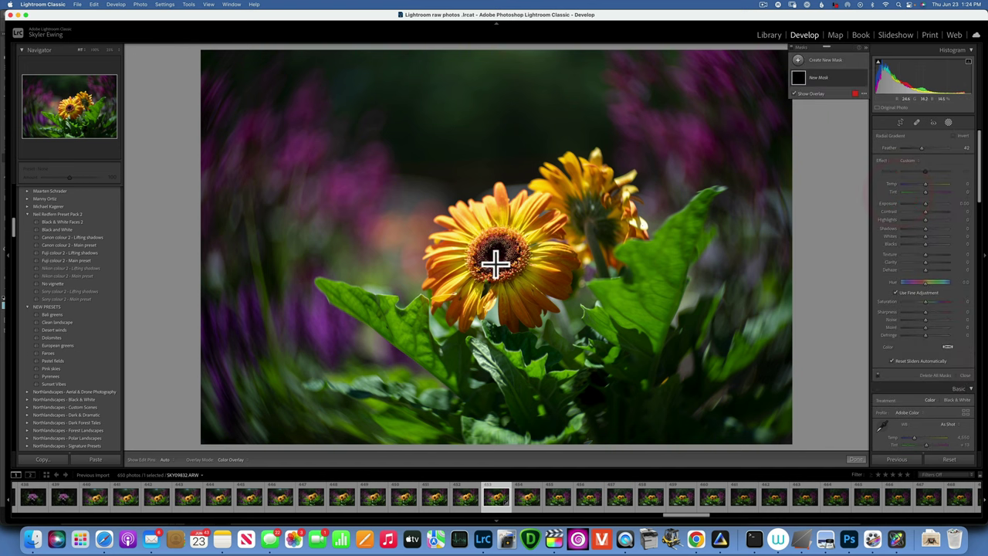
left_click_drag(496, 261, 551, 321)
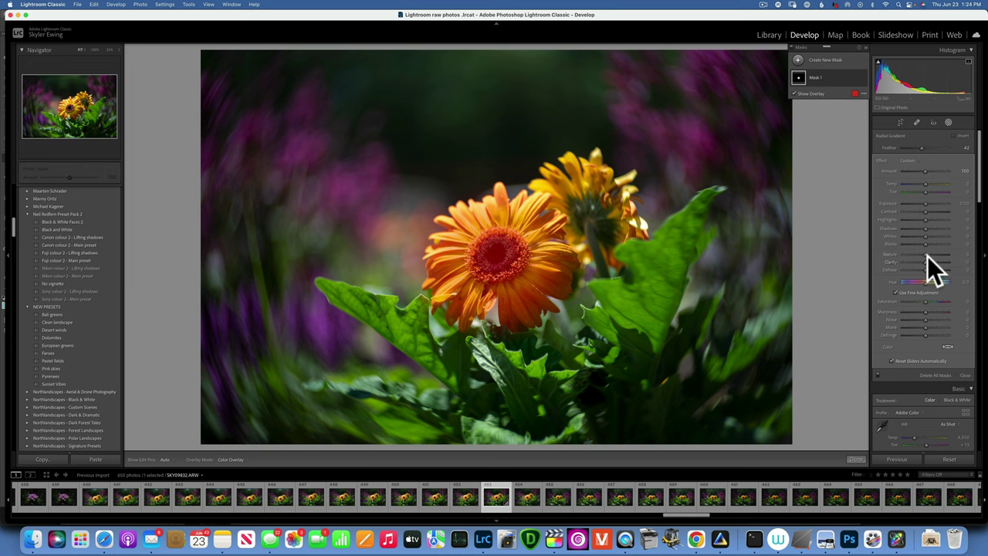
left_click_drag(928, 253, 933, 262)
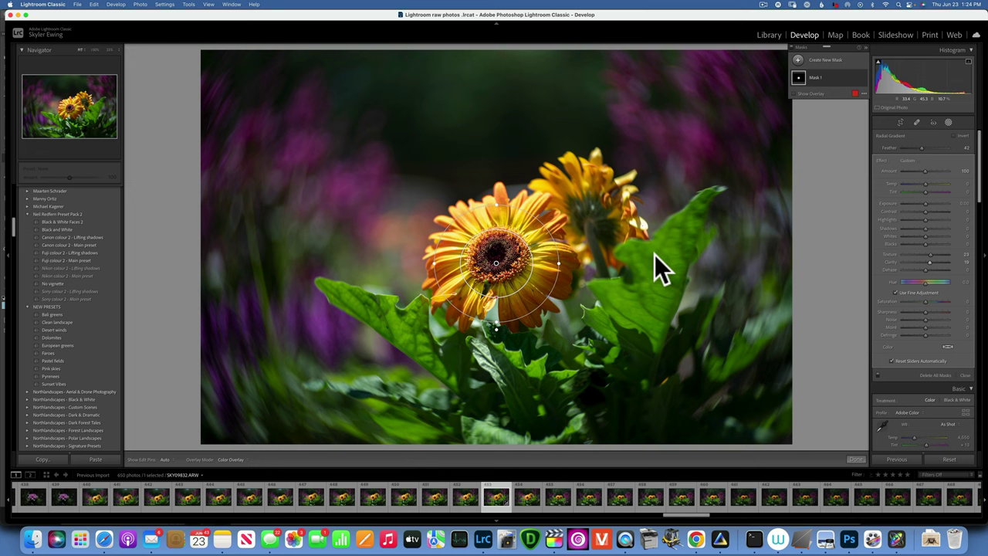
Edit the gerbera in Photoshop and bring up the Actions panel's painterly actions list
key("super+e")
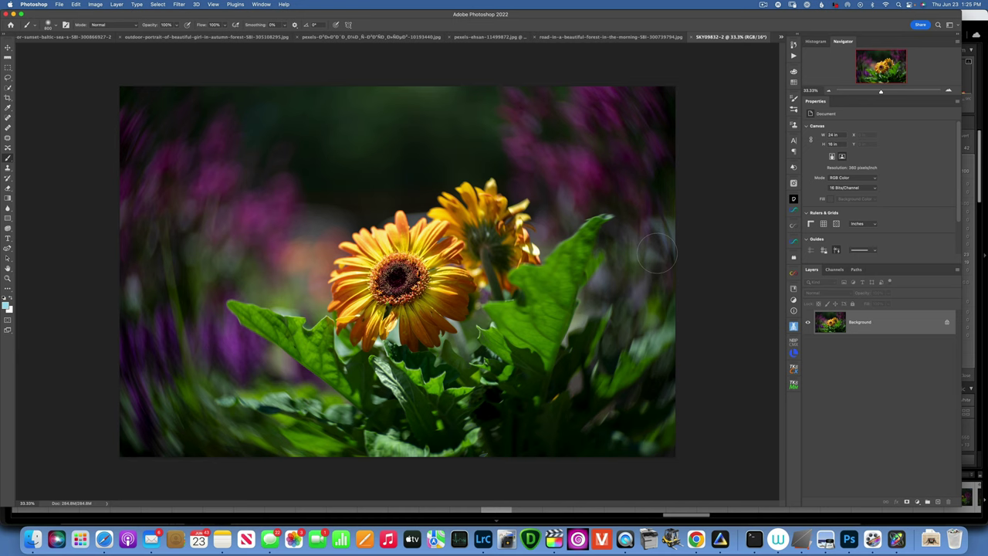
left_click(793, 55)
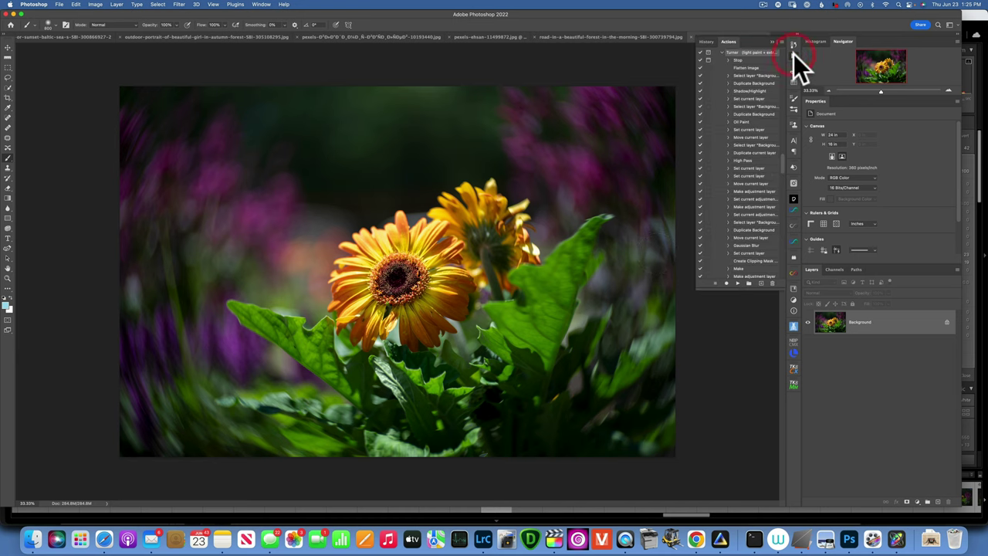
scroll(741, 143, "up", 10)
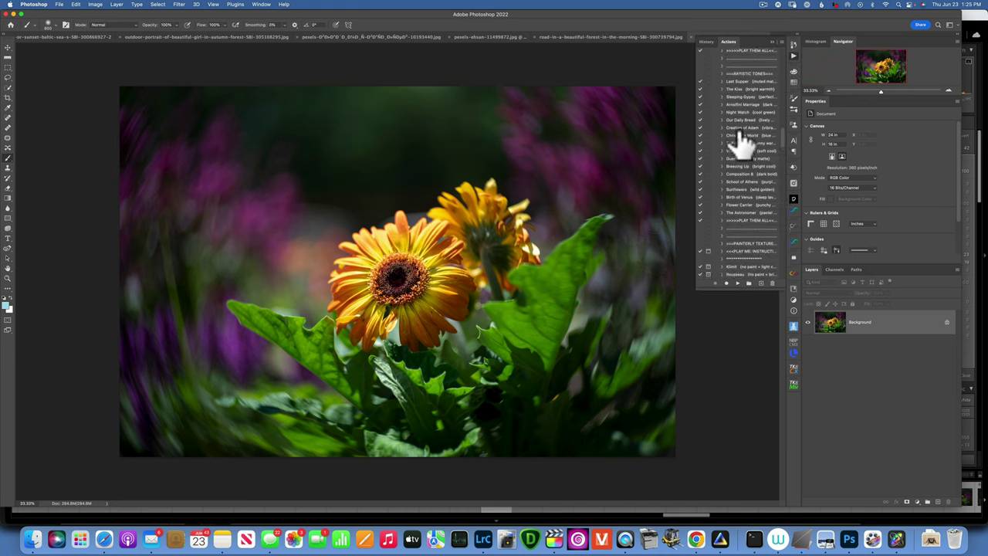
scroll(742, 142, "down", 5)
scroll(742, 143, "down", 2)
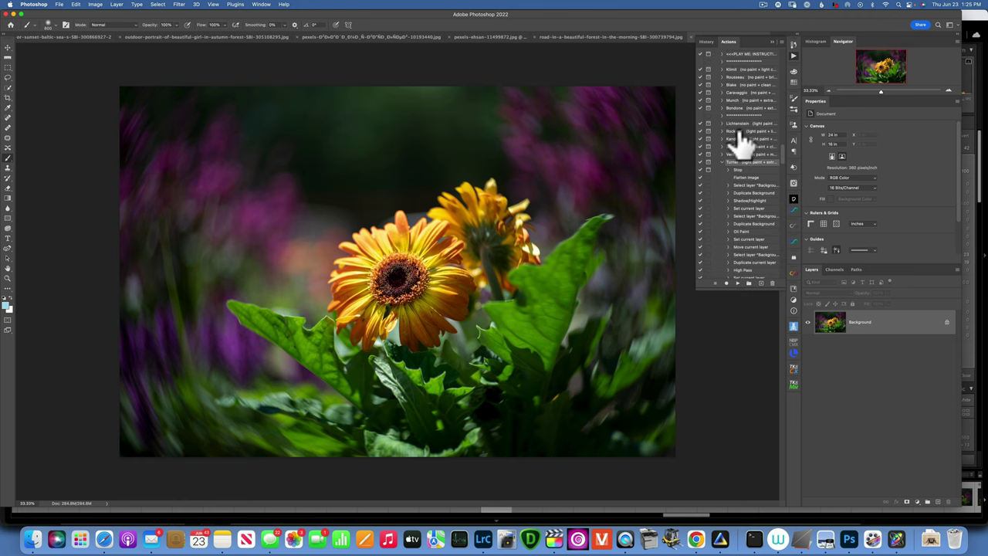
scroll(741, 143, "up", 10)
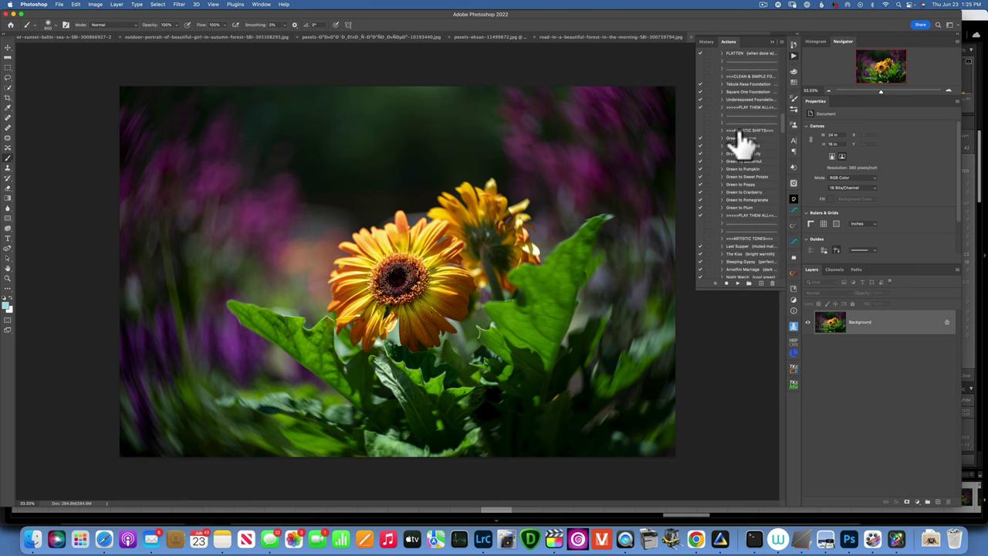
scroll(741, 143, "up", 5)
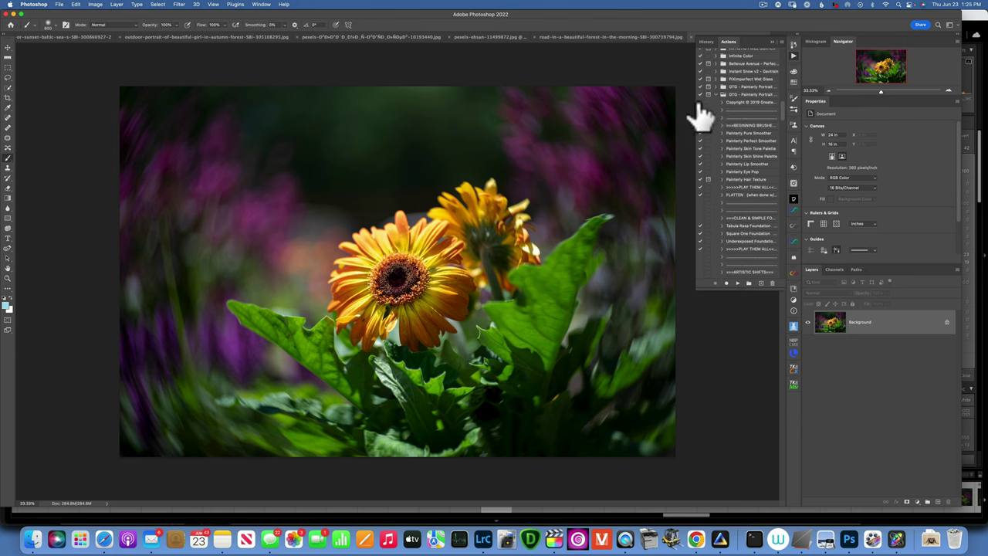
Widen the actions list to read full names, locate the Turner (light paint + extra rich) action, then narrow it
left_click_drag(697, 104, 585, 107)
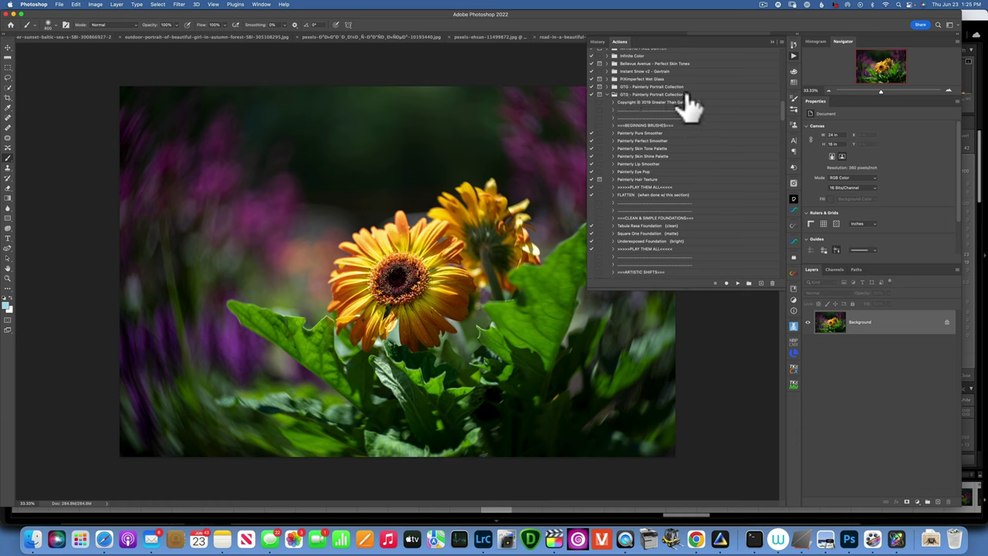
scroll(621, 114, "down", 5)
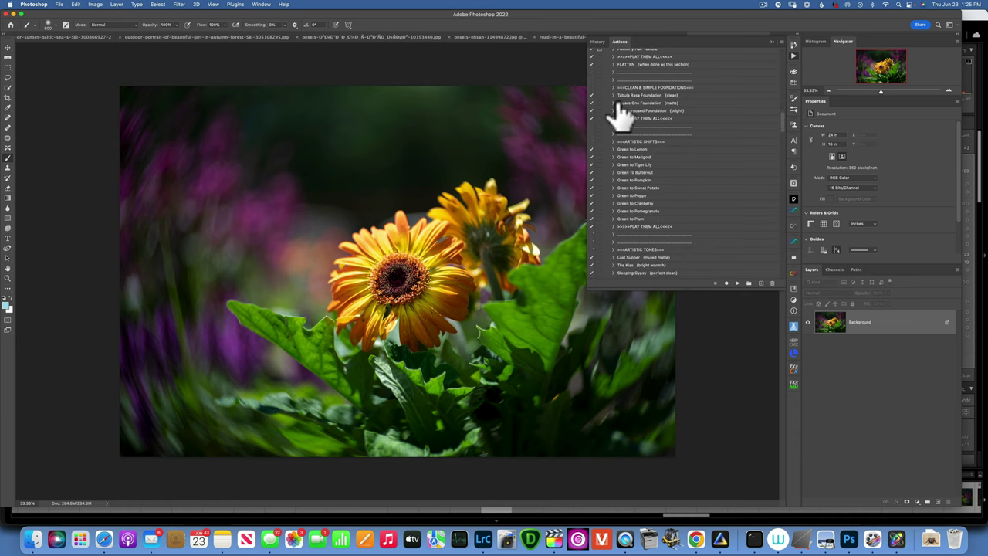
scroll(621, 114, "down", 8)
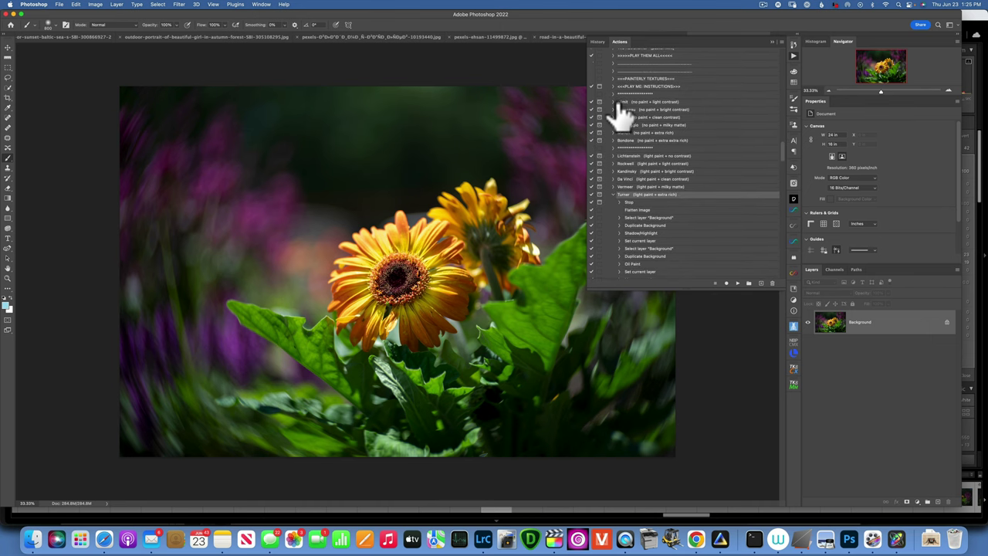
scroll(617, 115, "down", 2)
left_click_drag(591, 159, 729, 162)
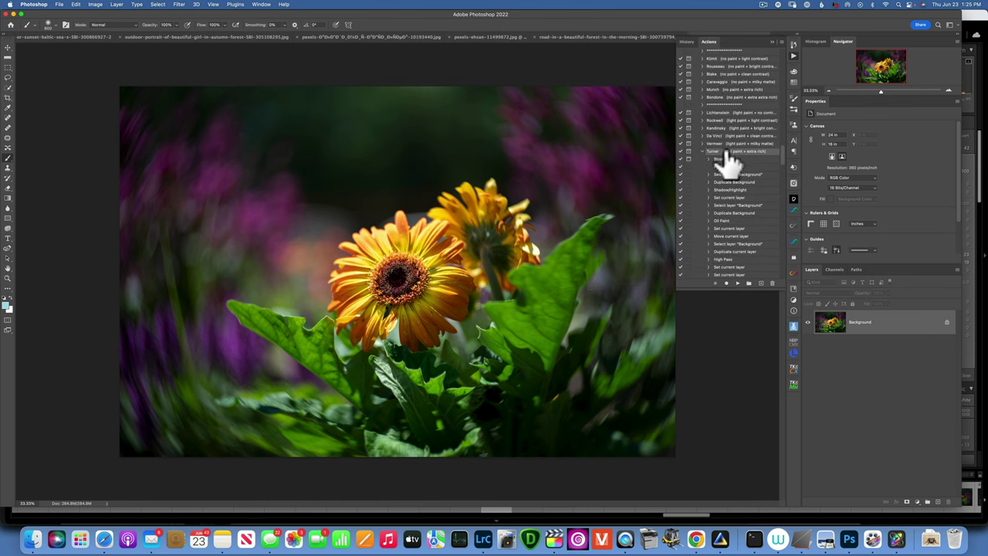
Run the Turner action on the gerbera past the flatten warning, then target its group mask with the Brush
left_click(737, 284)
left_click(523, 197)
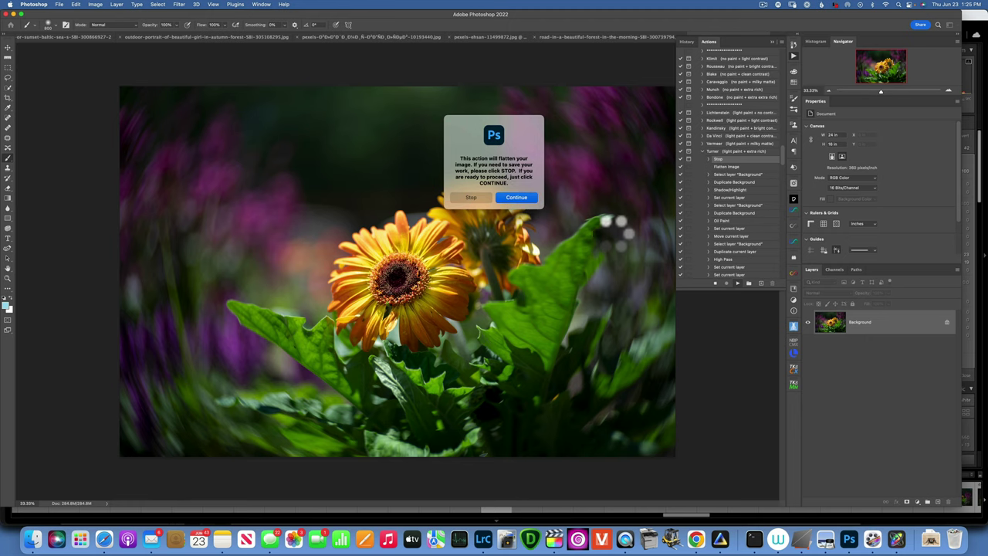
key("Return")
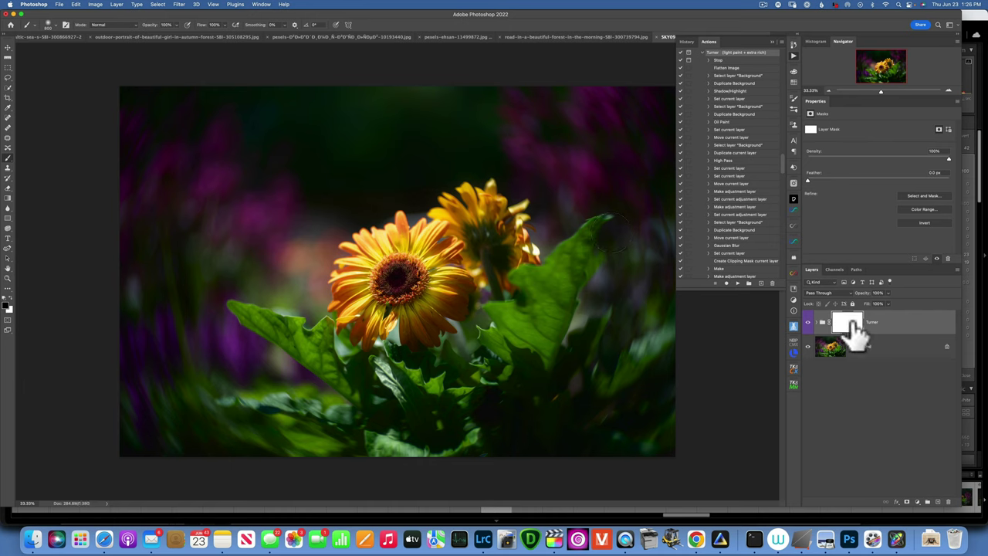
left_click(854, 322)
key("b")
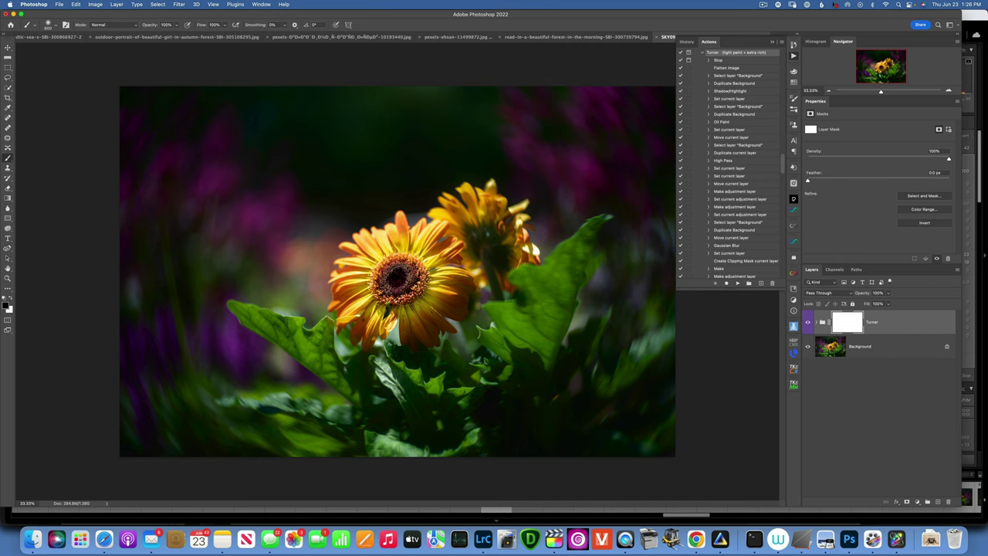
left_click(397, 274)
scroll(716, 122, "up", 15)
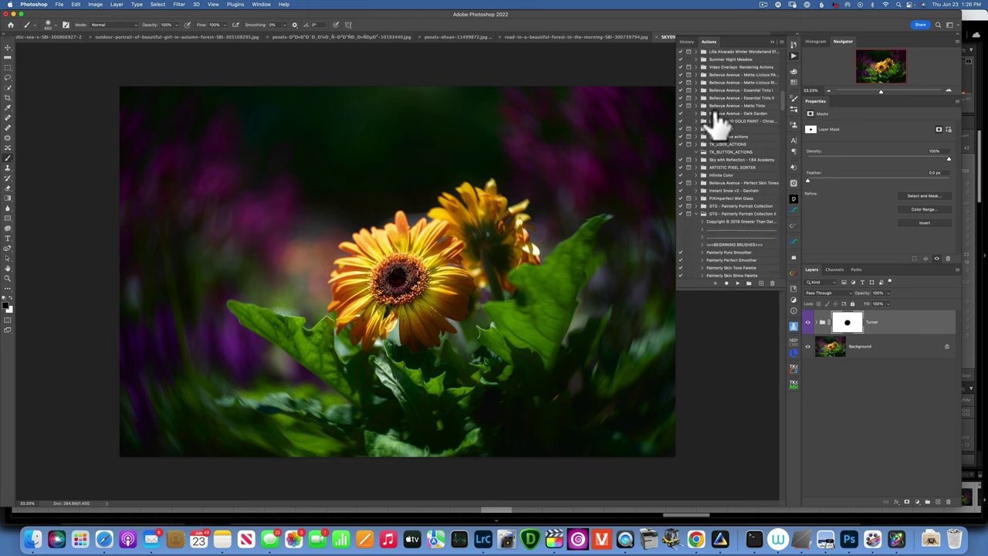
scroll(717, 121, "down", 15)
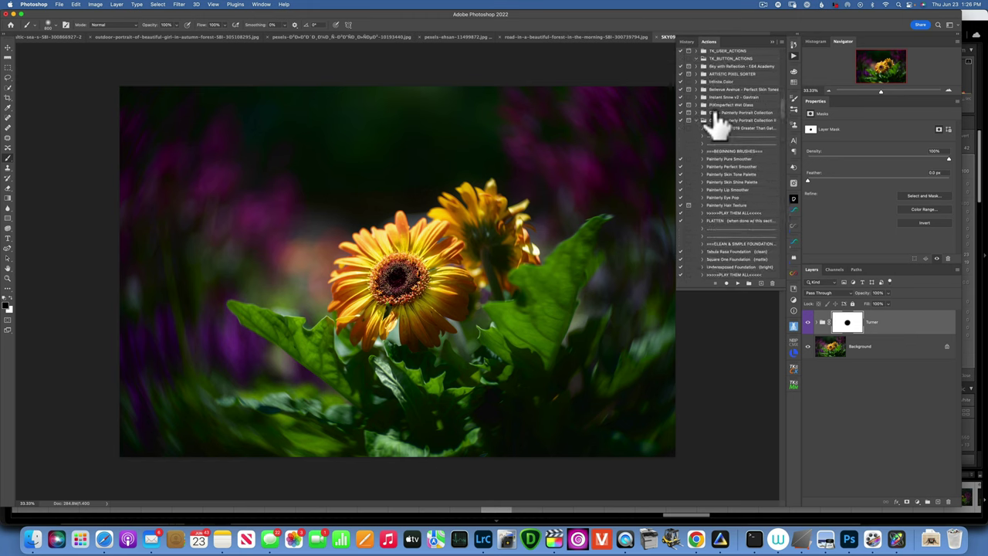
scroll(717, 122, "down", 10)
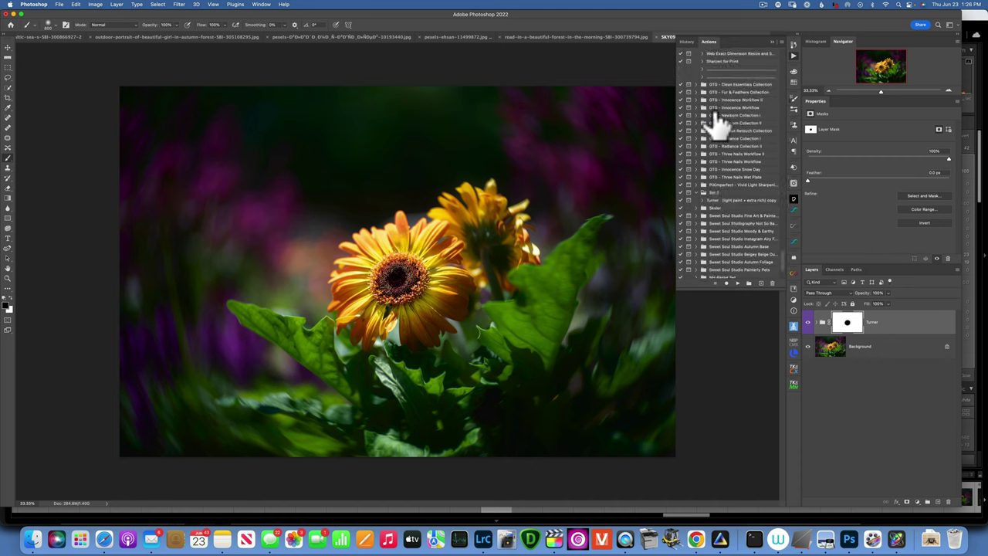
scroll(717, 119, "down", 10)
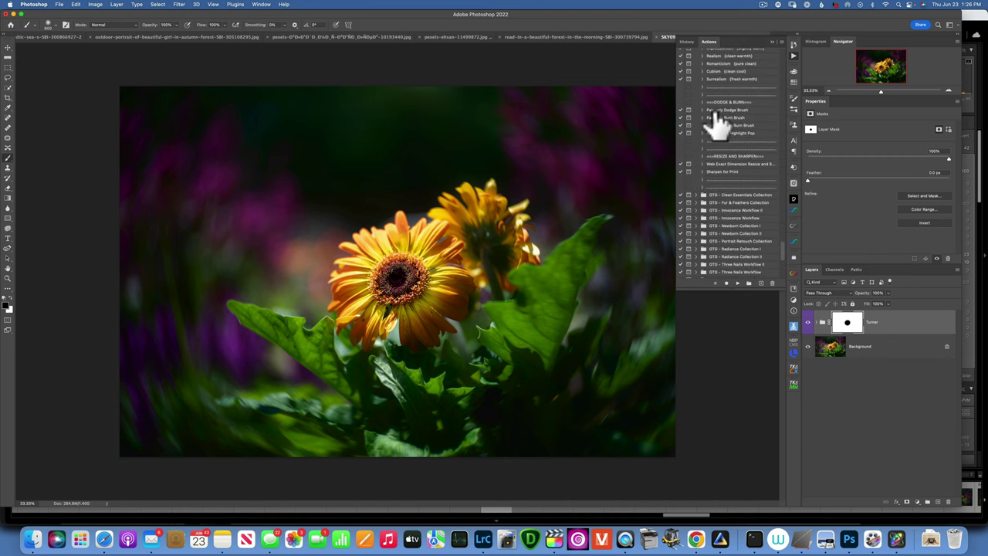
scroll(718, 119, "up", 5)
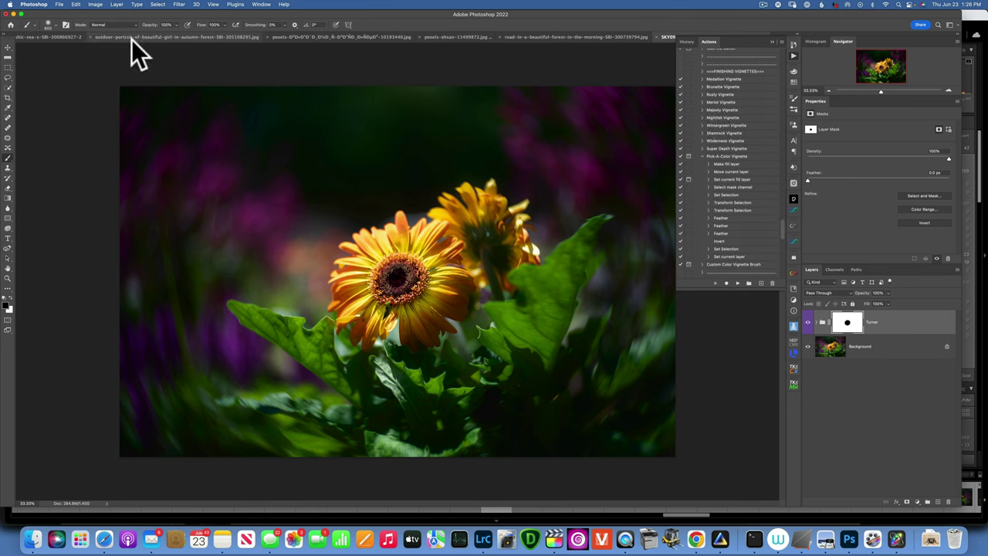
Apply the Turner action to the driftwood seascape and paint its mask to keep the big rock sharp
left_click(45, 37)
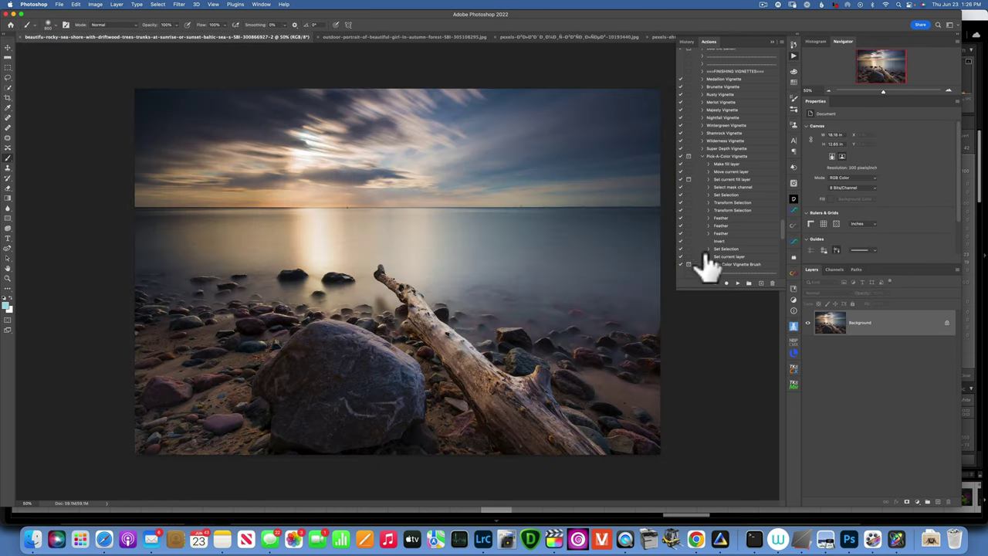
left_click(737, 283)
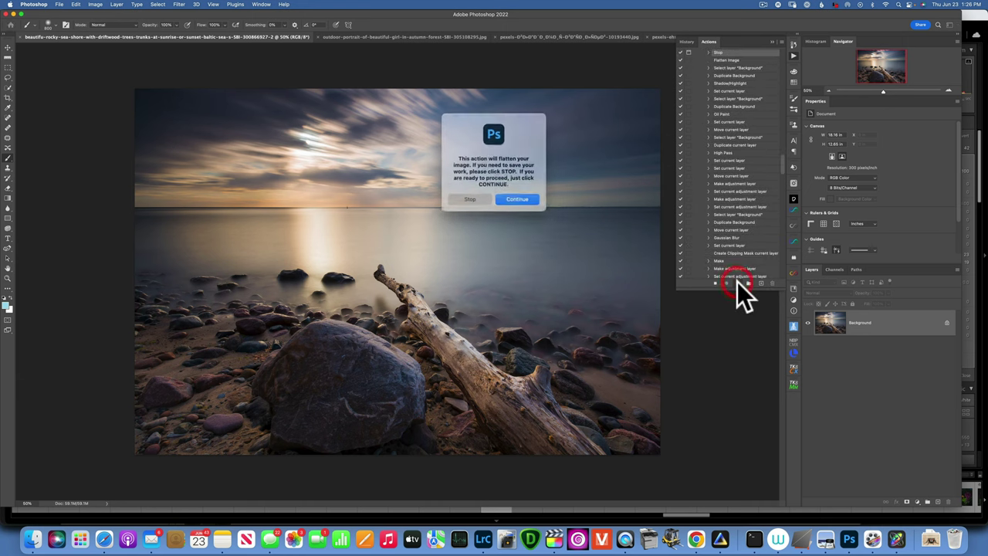
left_click(524, 196)
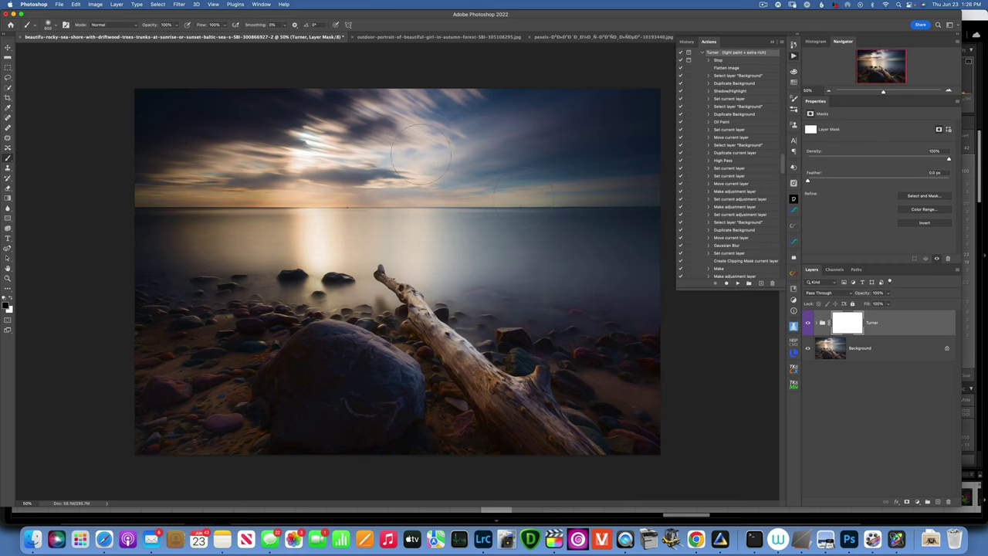
mouse_move(386, 343)
left_mouse_down()
mouse_move(304, 328)
mouse_move(325, 373)
mouse_move(412, 415)
mouse_move(517, 393)
mouse_move(528, 421)
mouse_move(220, 331)
left_mouse_up()
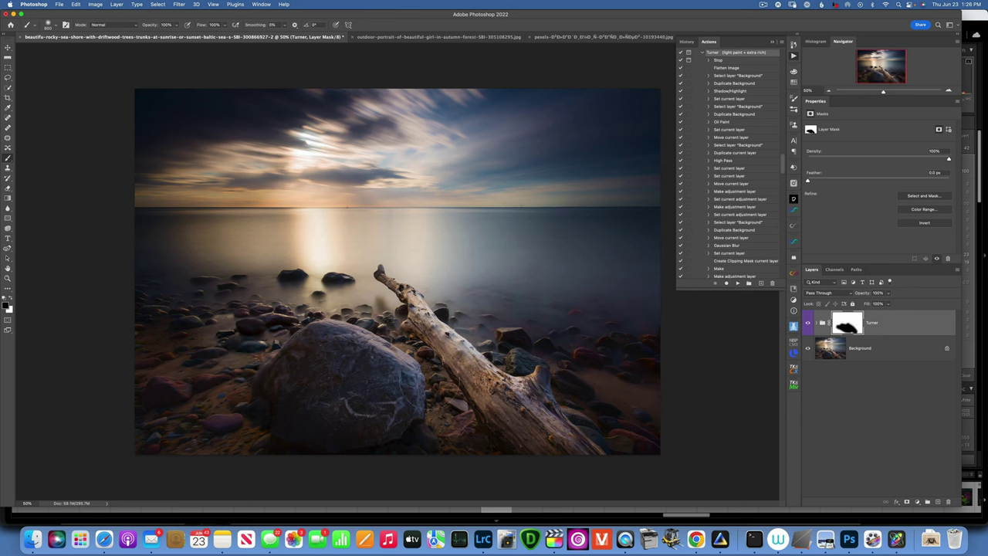
Close the seascape without saving and run the Turner action on the couple photo
left_click(20, 36)
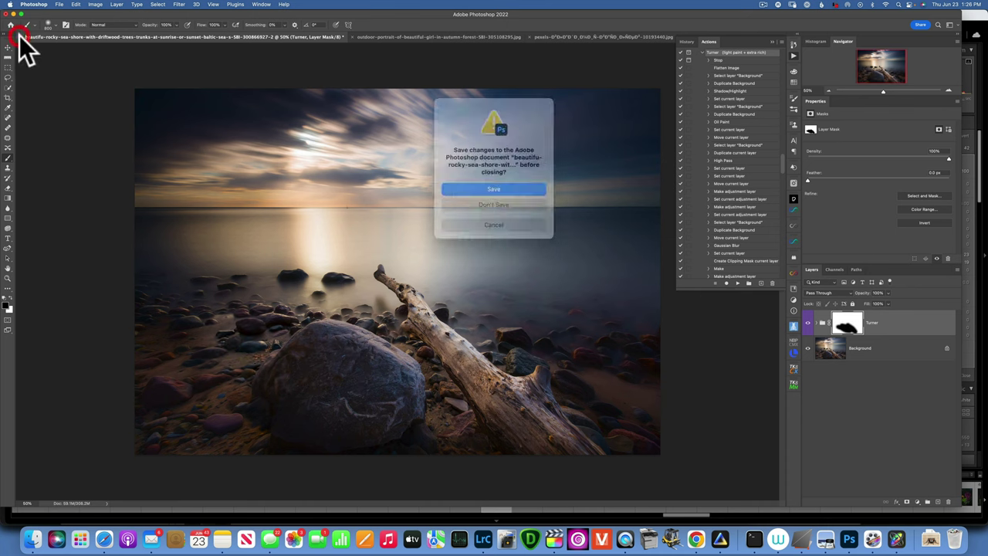
left_click(495, 198)
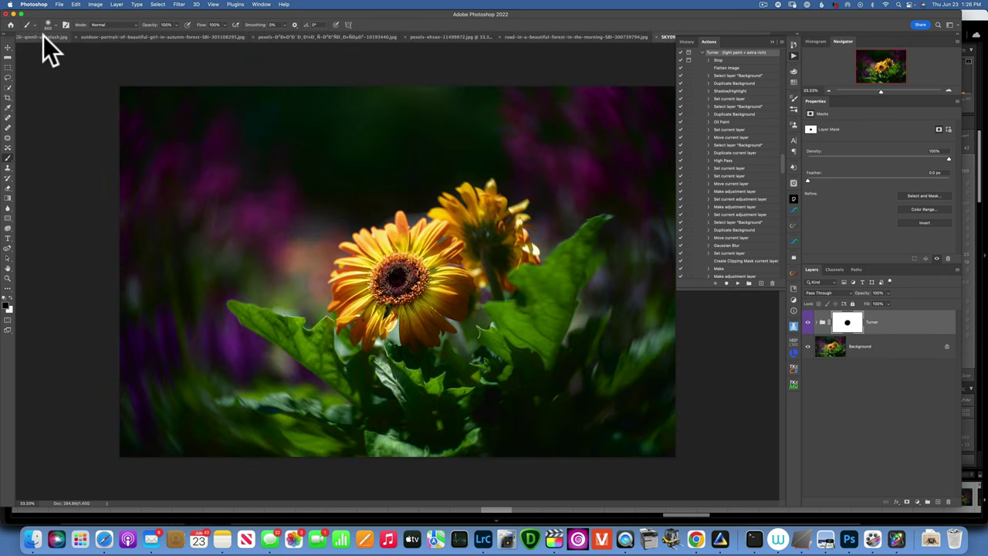
left_click(43, 38)
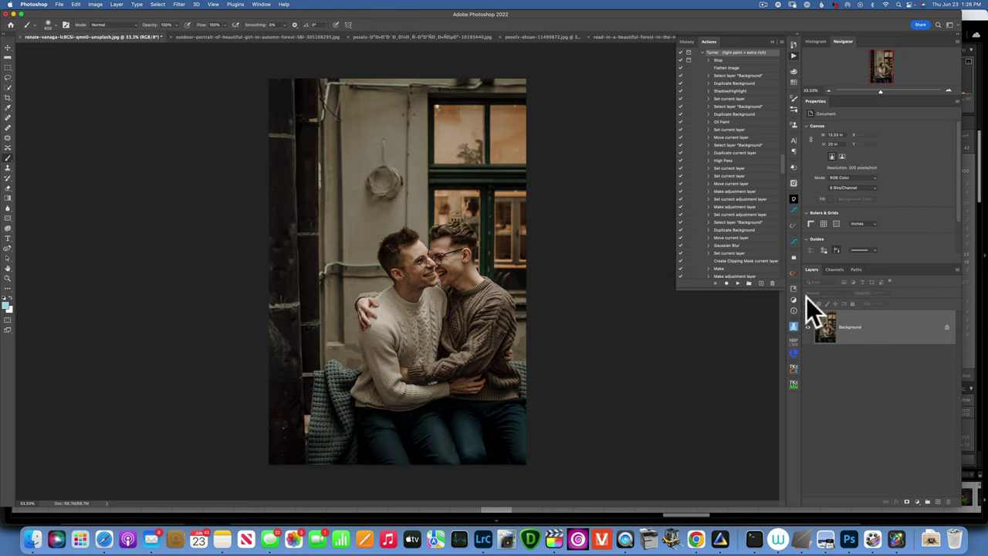
left_click(737, 283)
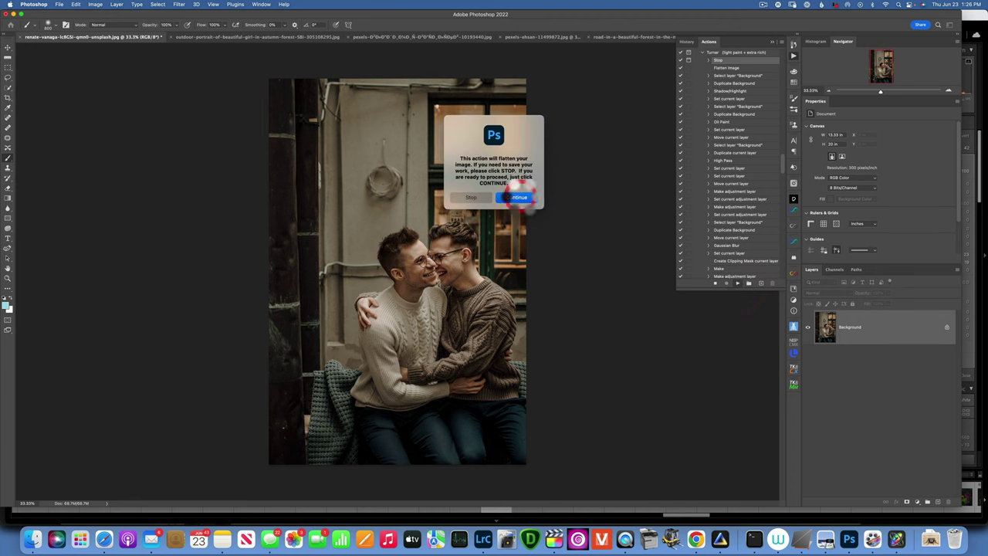
left_click(520, 197)
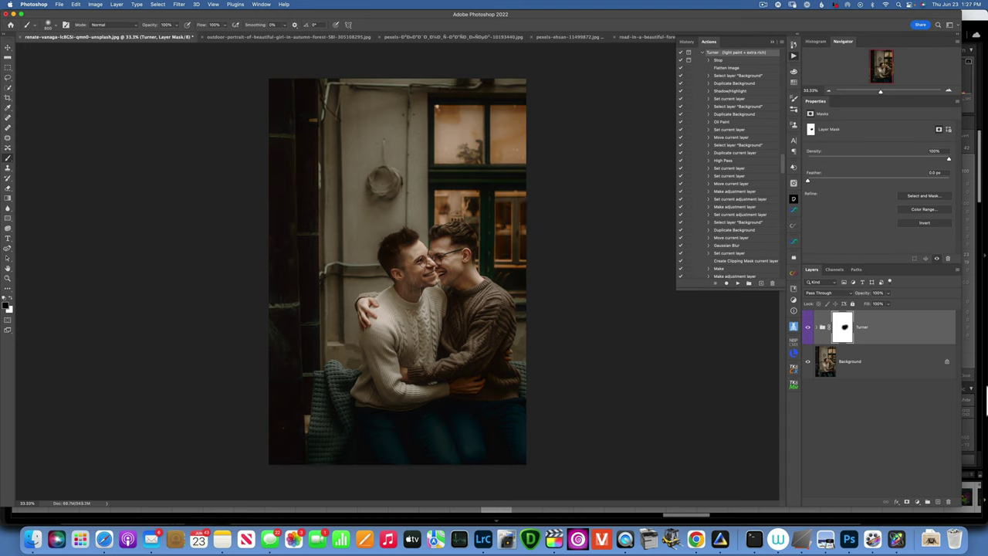
Toggle the couple photo's Turner group to compare before and after, then close it unsaved
left_click(808, 328)
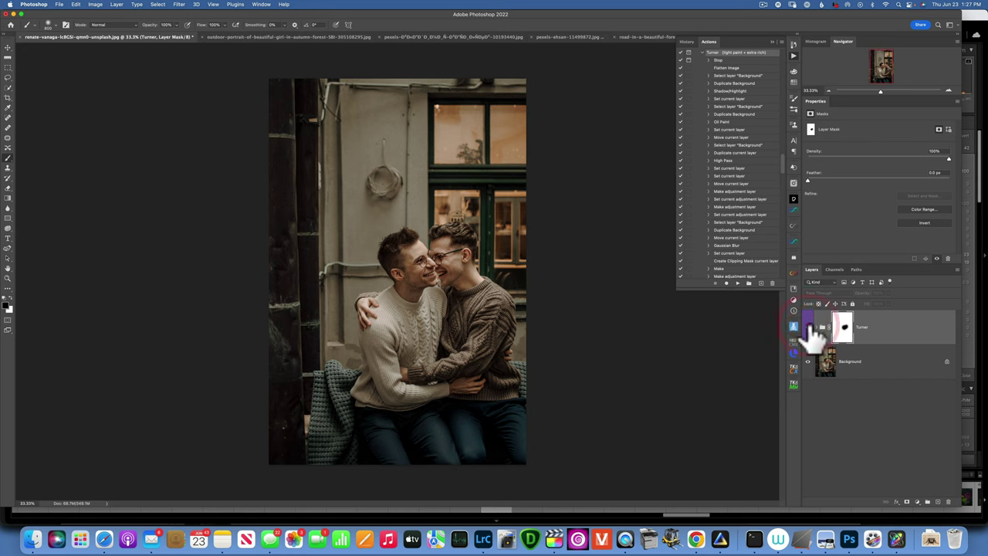
left_click(808, 327)
left_click(808, 327)
left_click(808, 327)
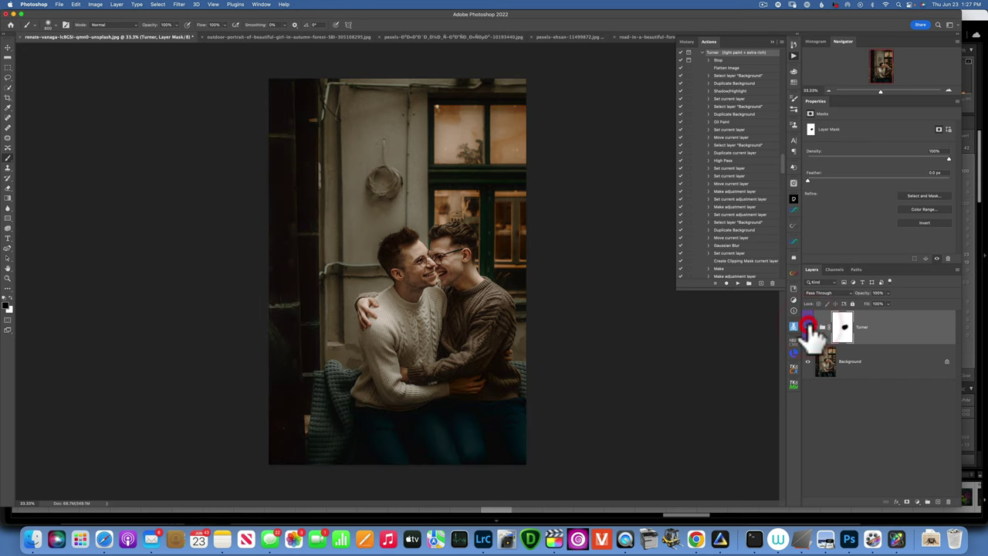
left_click(20, 37)
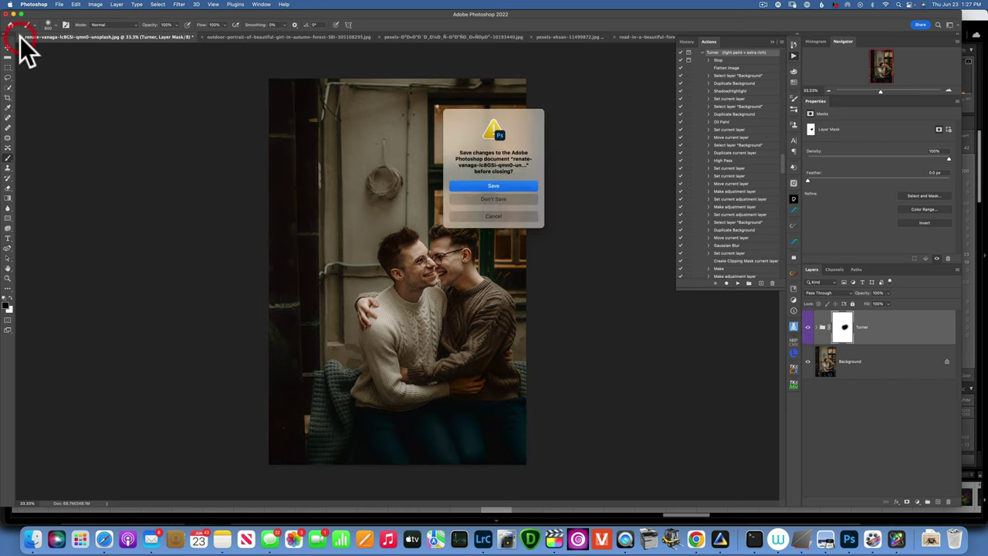
left_click(506, 200)
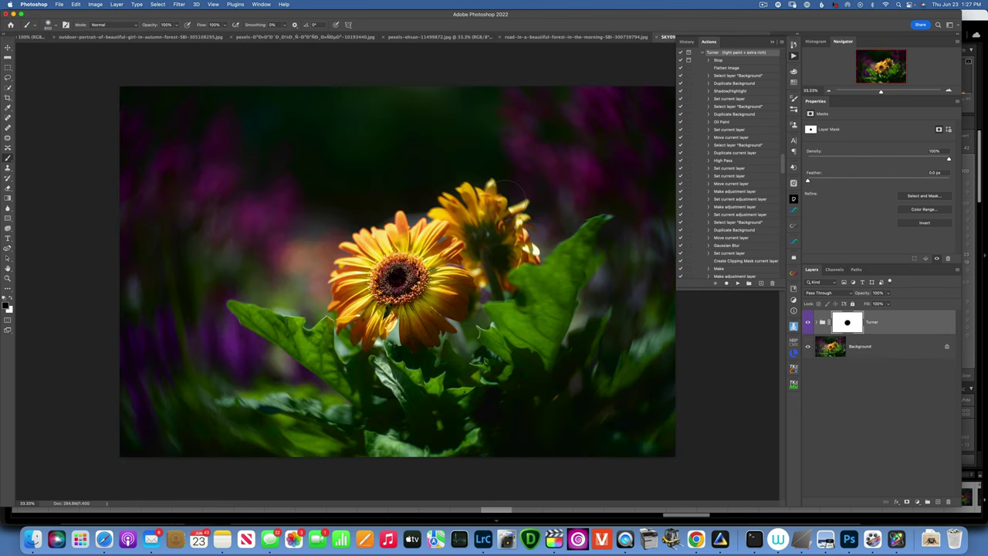
Run the Turner action on the red-hooded autumn portrait and toggle the effect to compare
left_click(161, 39)
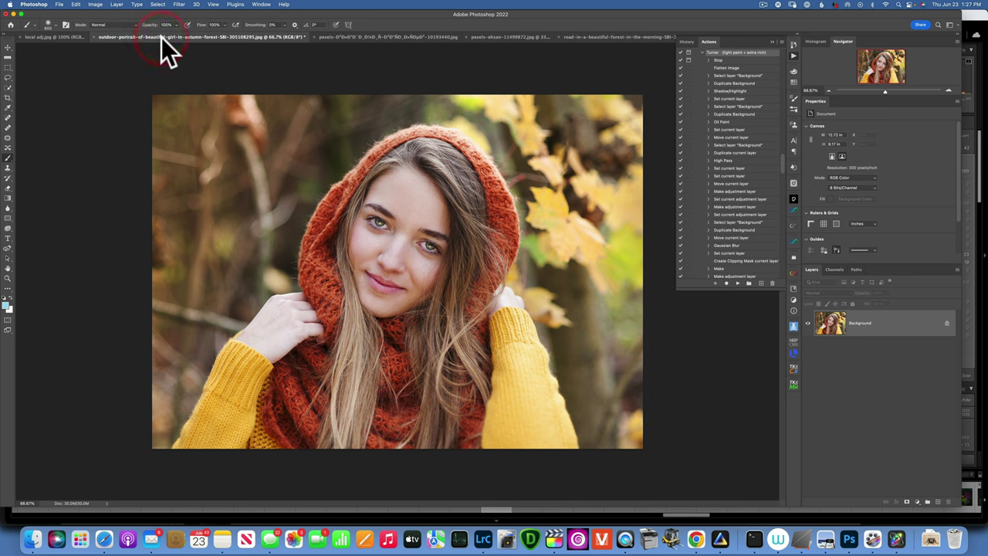
left_click(737, 283)
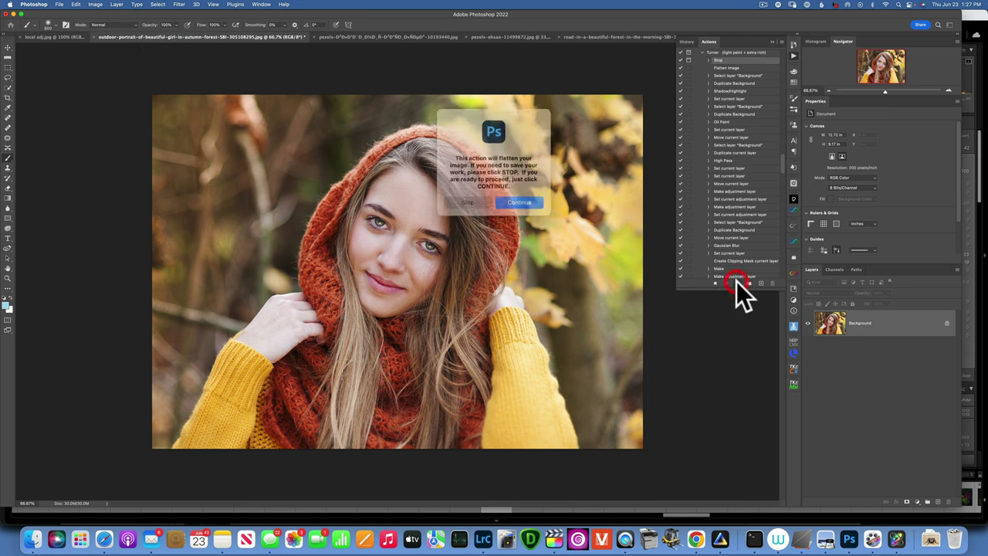
left_click(519, 198)
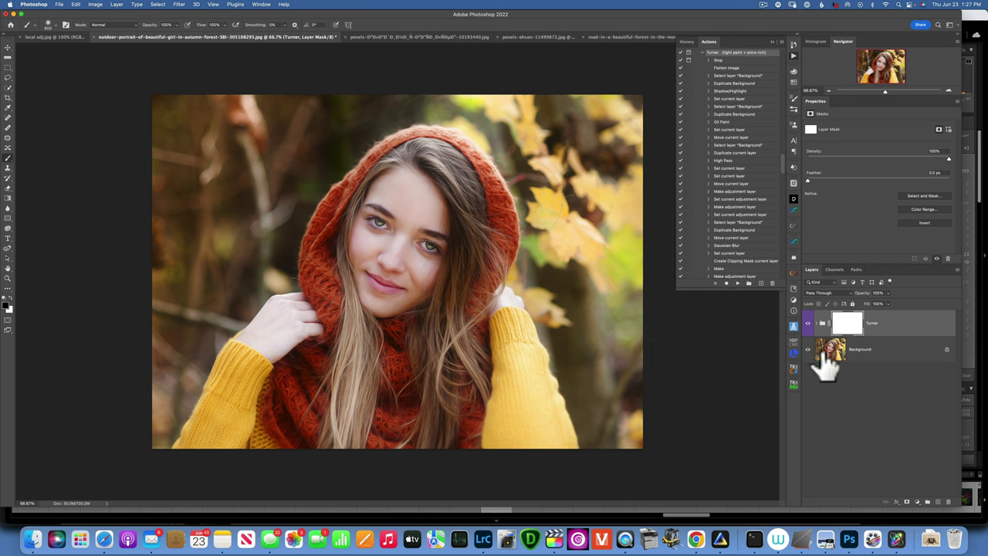
left_click(808, 323)
left_click(808, 323)
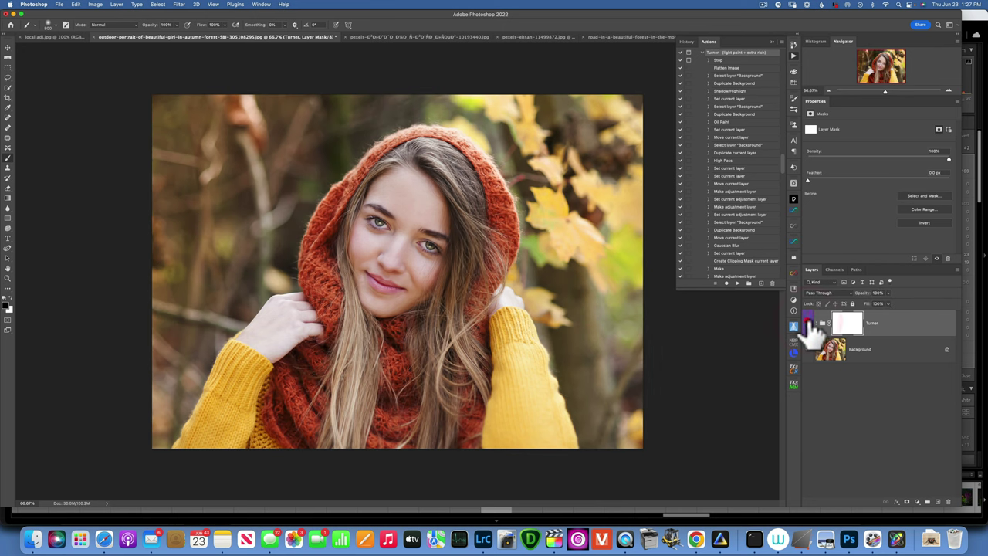
left_click(808, 324)
left_click(808, 323)
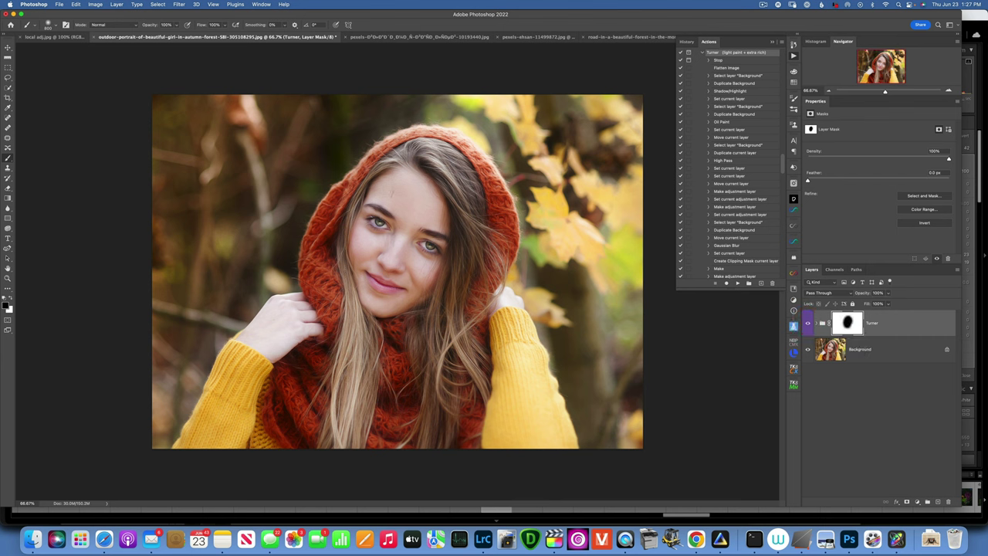
left_click(808, 323)
left_click(808, 324)
Rerun the Turner action on the portrait, compare before and after, and close it
left_click(737, 283)
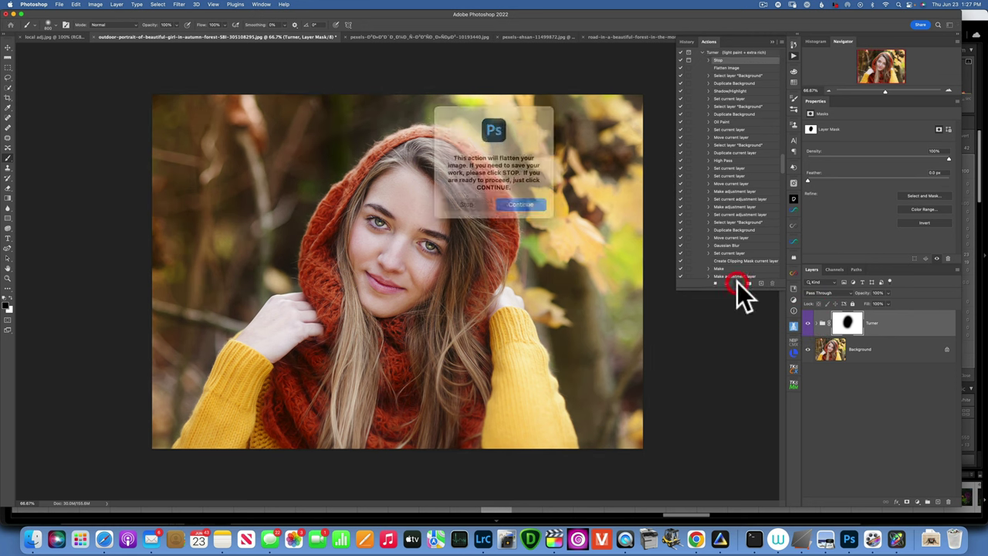
left_click(512, 197)
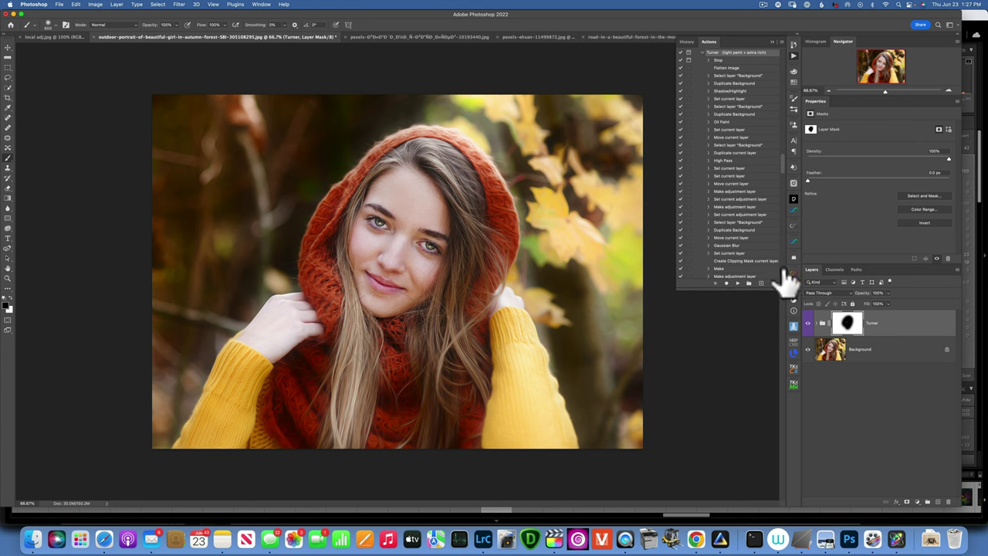
left_click(809, 323)
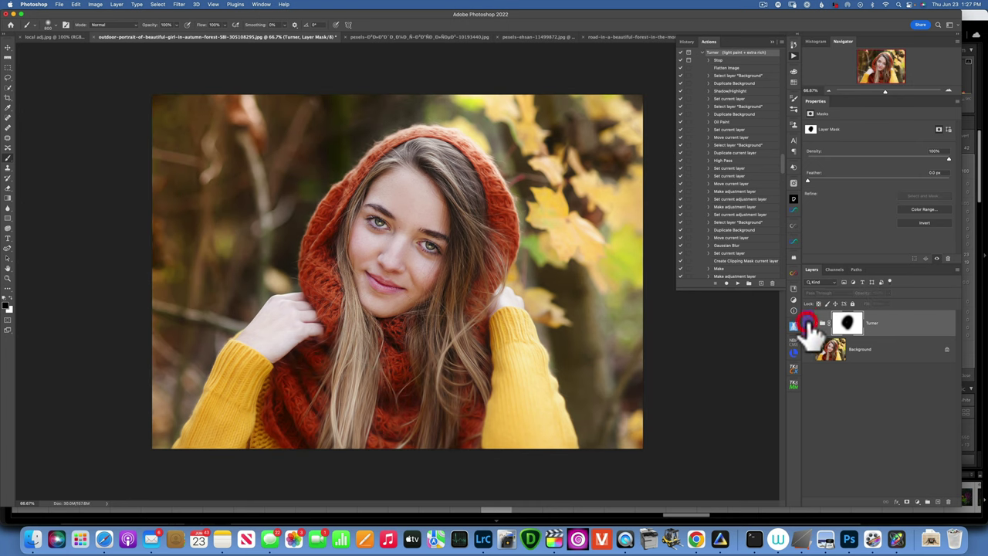
left_click(809, 322)
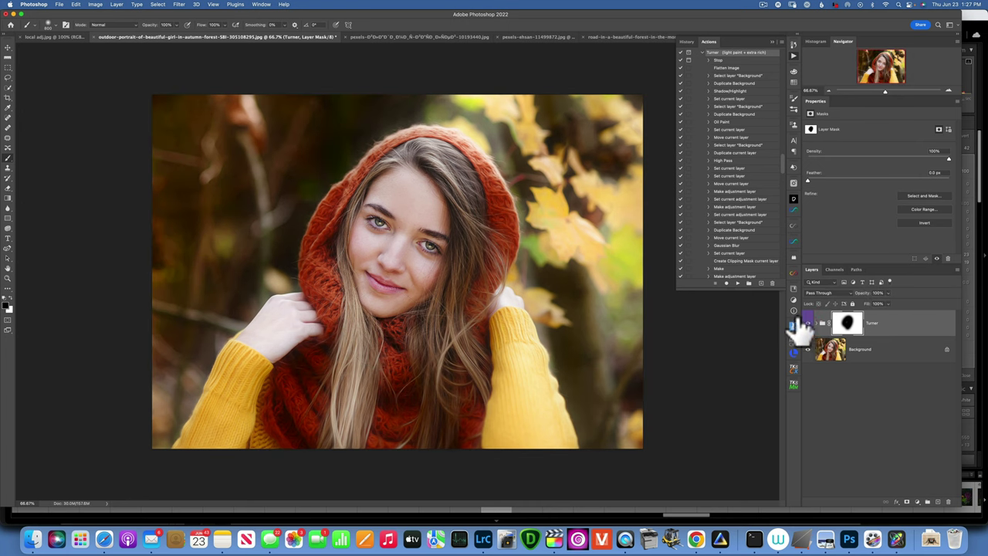
left_click(93, 36)
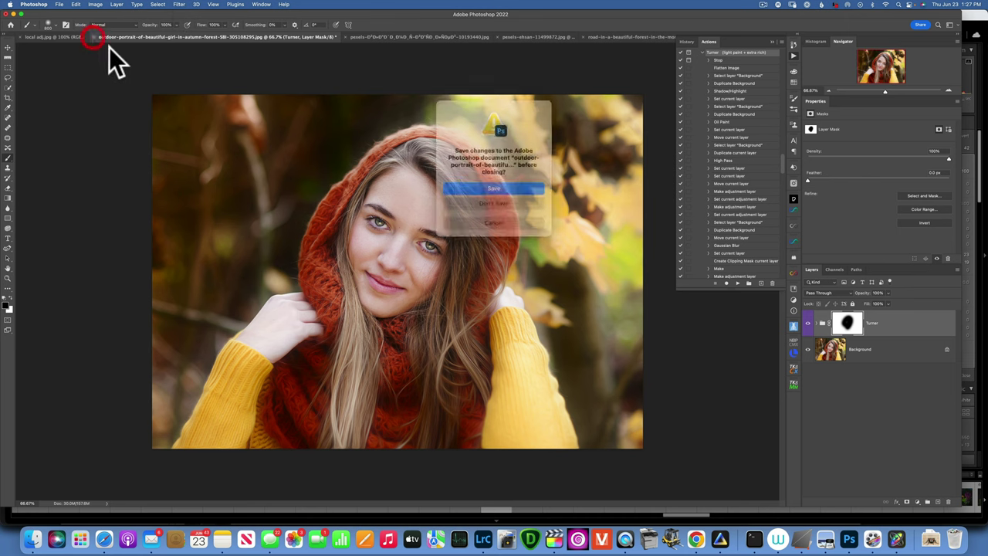
Discard the red-hooded portrait and apply the Turner action to the autumn-leaves portrait
left_click(492, 198)
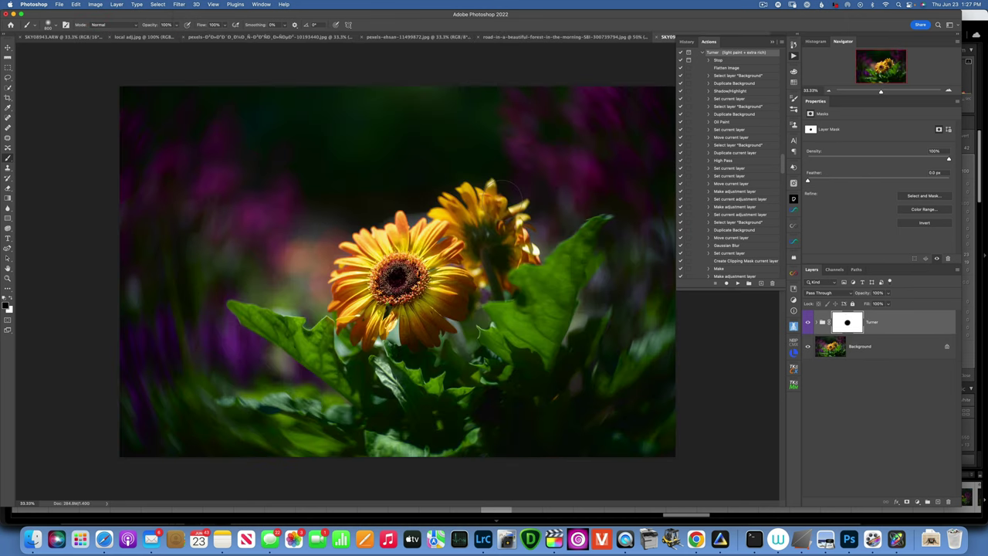
left_click(240, 41)
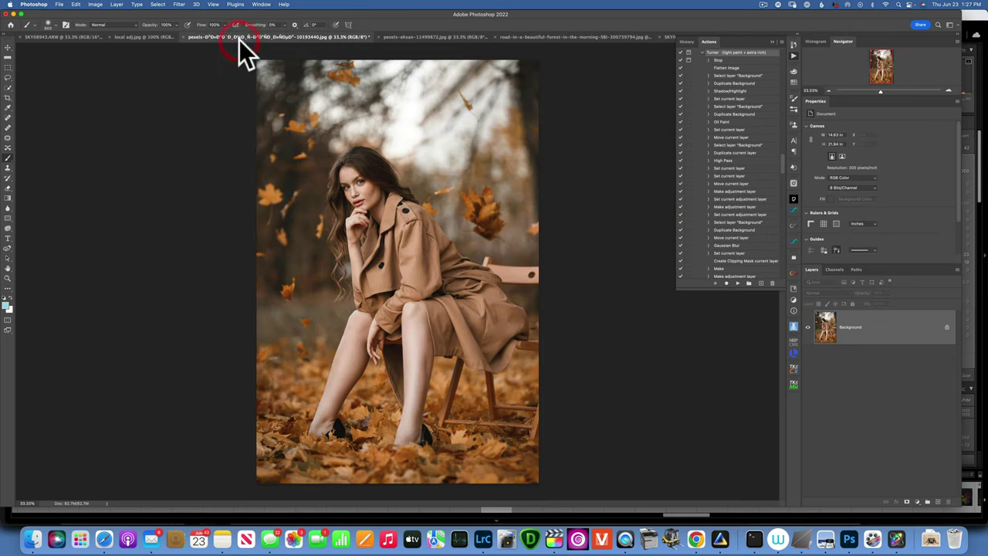
left_click(737, 283)
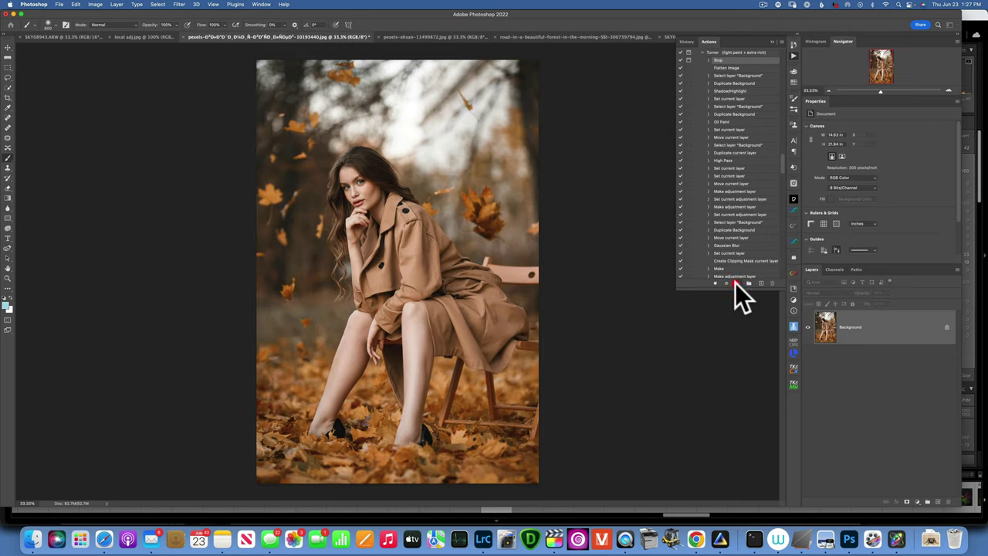
left_click(516, 197)
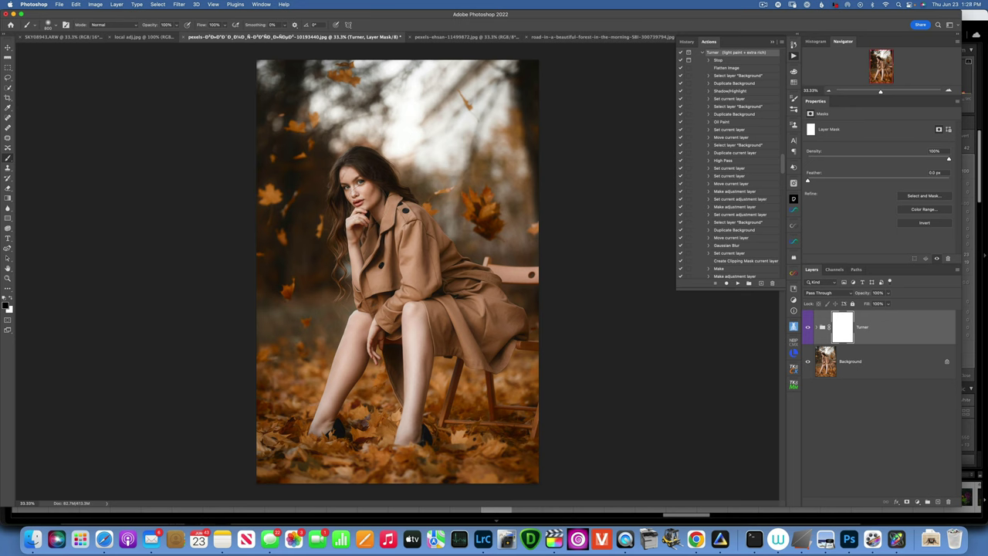
Toggle the autumn-leaves portrait's Turner effect to compare, then close it without saving
left_click(807, 326)
left_click(808, 326)
left_click(808, 326)
left_click(808, 327)
left_click(183, 37)
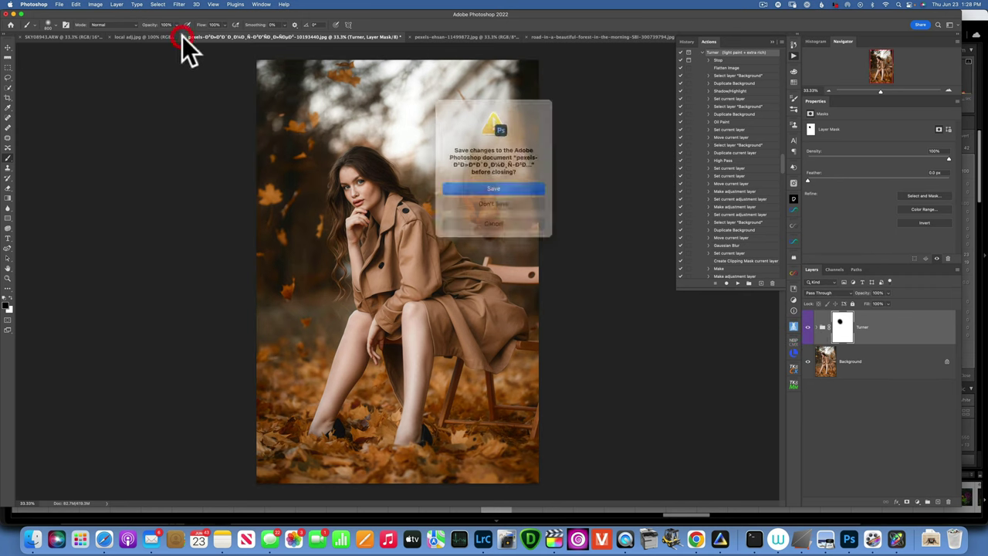
left_click(508, 200)
Apply the Turner action to the fur-coat portrait, accepting the flatten warning
left_click(253, 36)
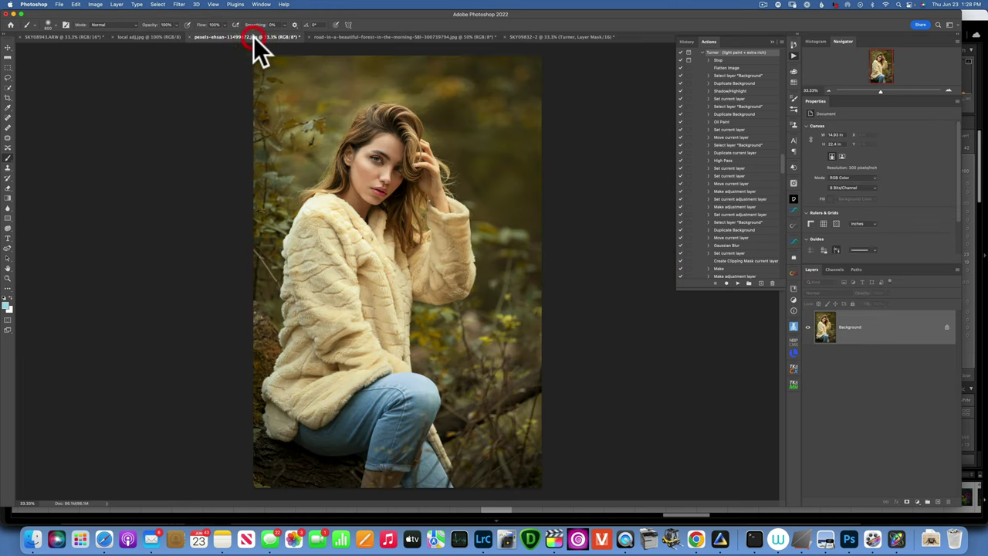
left_click(737, 283)
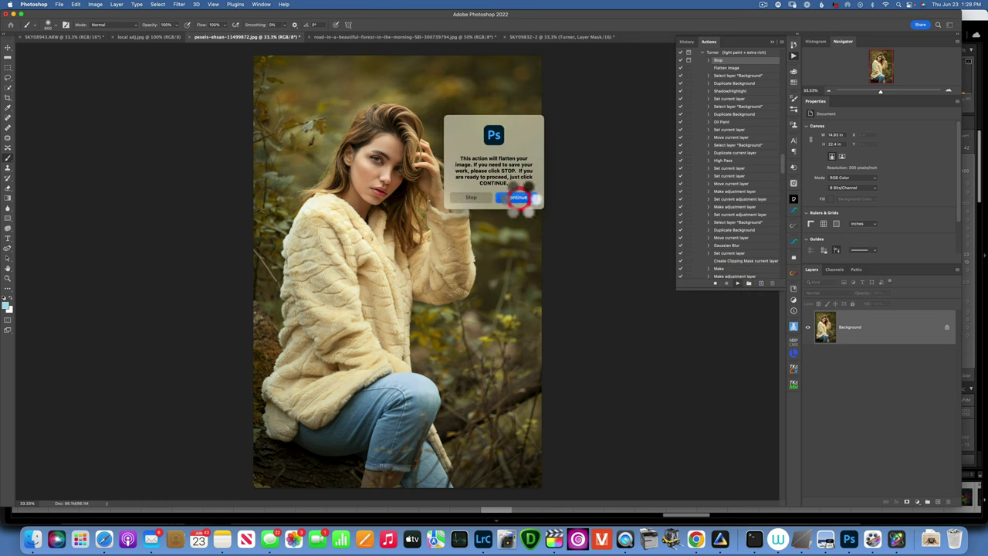
left_click(519, 197)
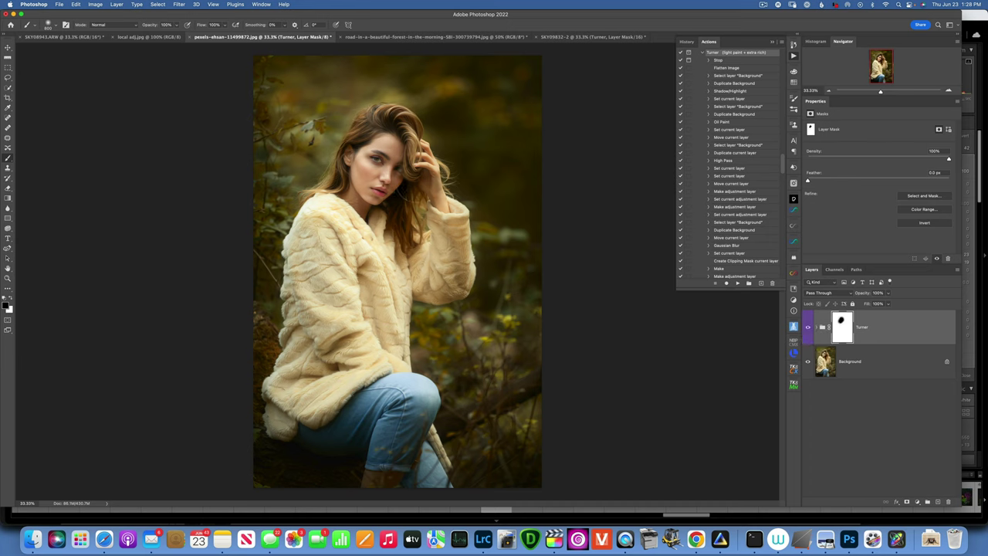
Toggle the fur-coat portrait's Turner effect to compare, then close it without saving
left_click(808, 327)
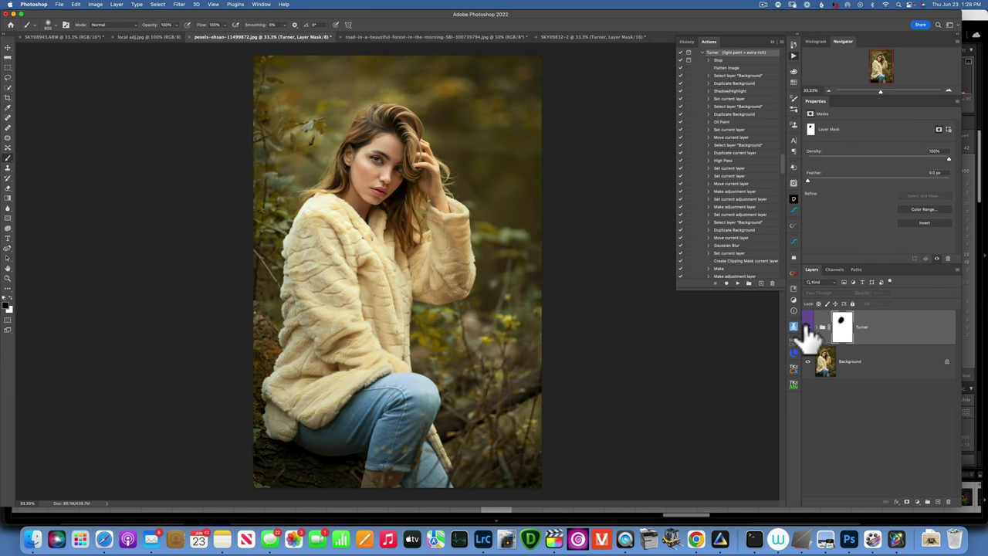
left_click(807, 327)
left_click(806, 327)
left_click(807, 328)
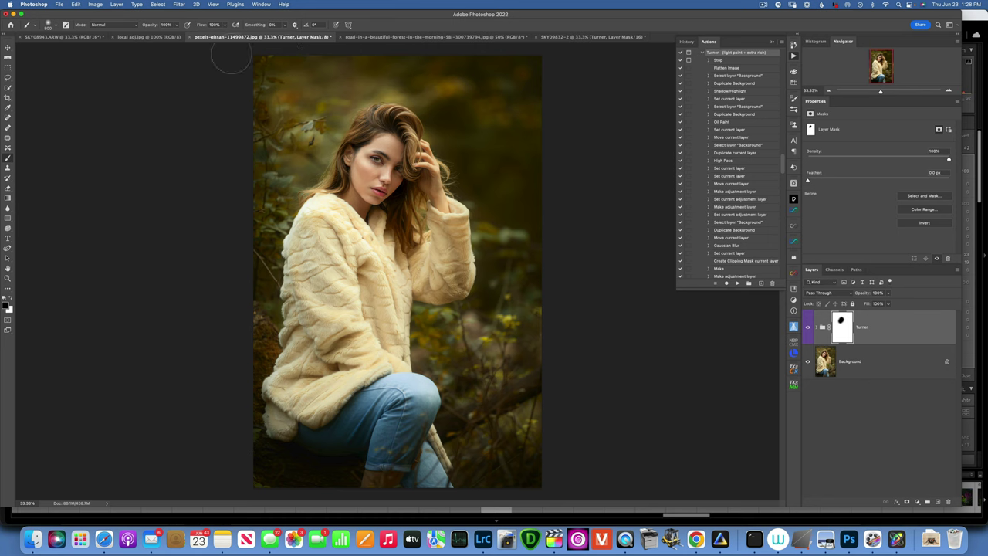
left_click(189, 36)
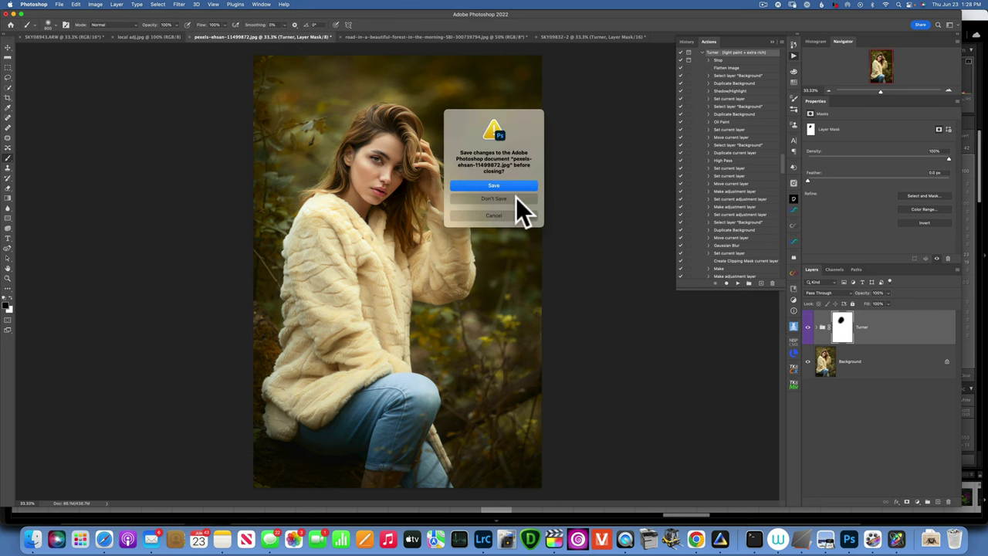
left_click(516, 198)
Apply the Turner action to the forest road photo, accepting the flatten warning
left_click(213, 36)
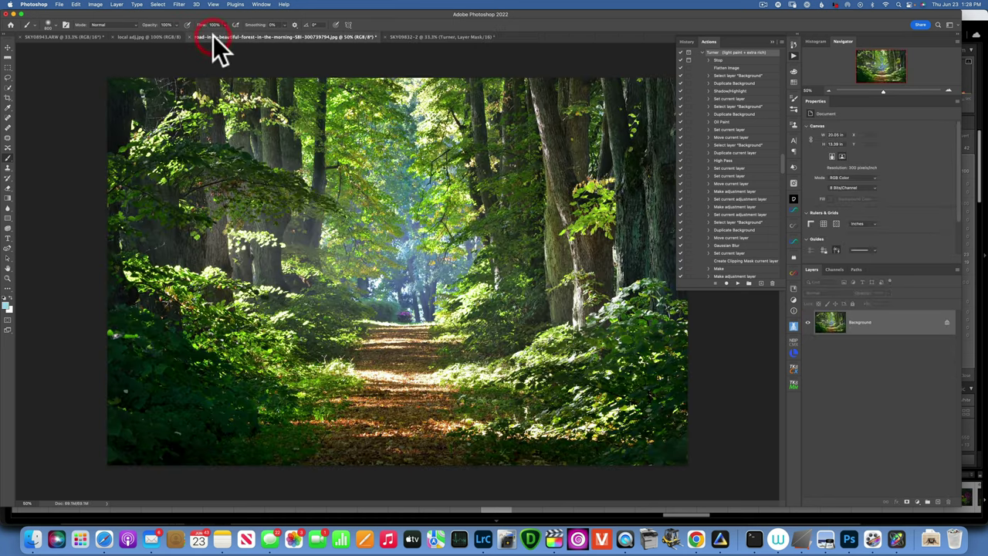
left_click(737, 283)
left_click(524, 198)
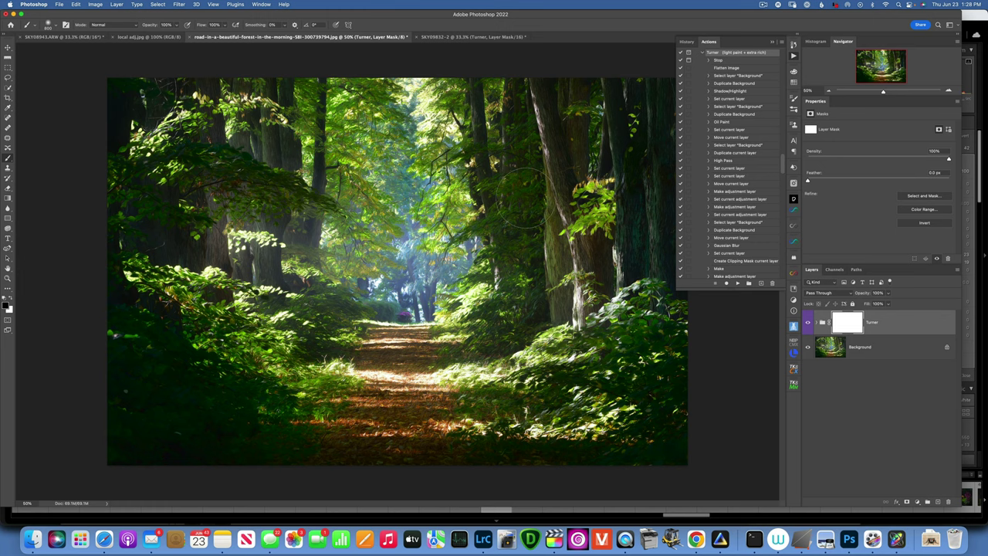
Toggle the forest road photo's Turner effect to compare, then close the photo
left_click(809, 322)
left_click(809, 322)
left_click(808, 322)
left_click(809, 323)
left_click(188, 37)
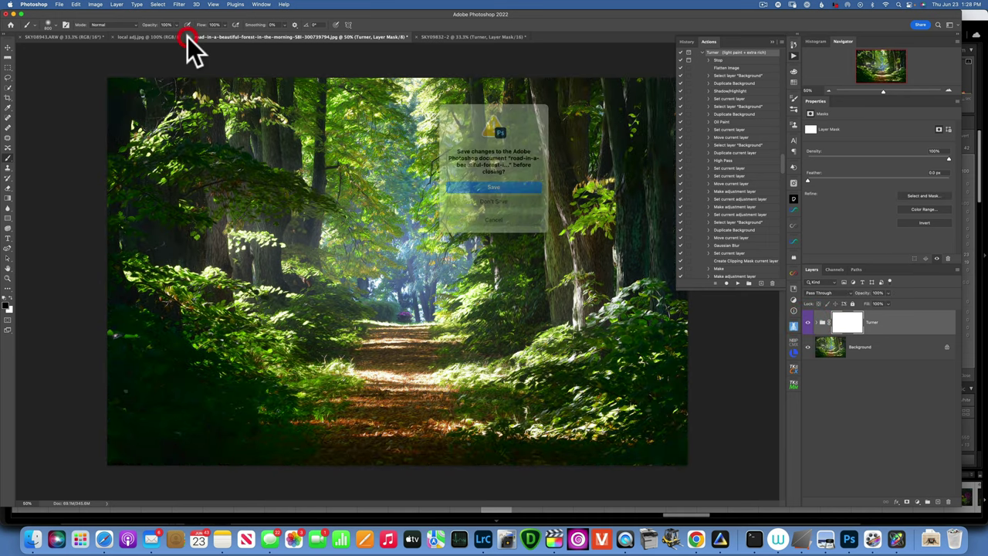
left_click(494, 199)
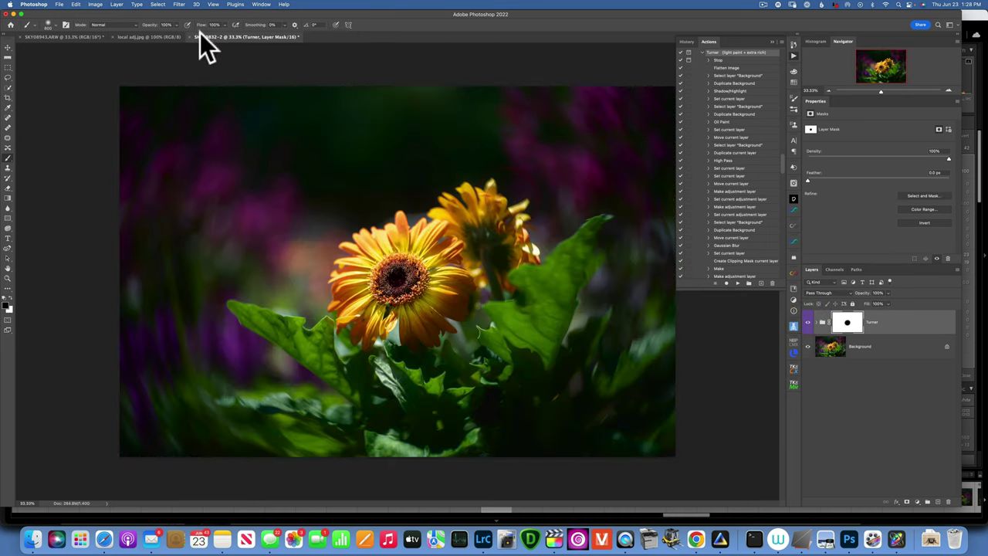
left_click(159, 36)
left_click(98, 36)
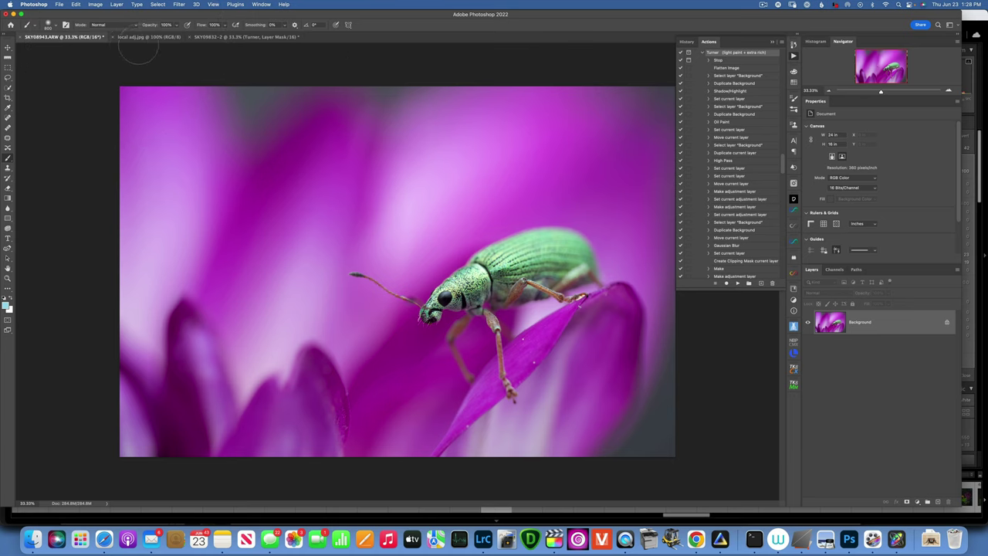
left_click(222, 36)
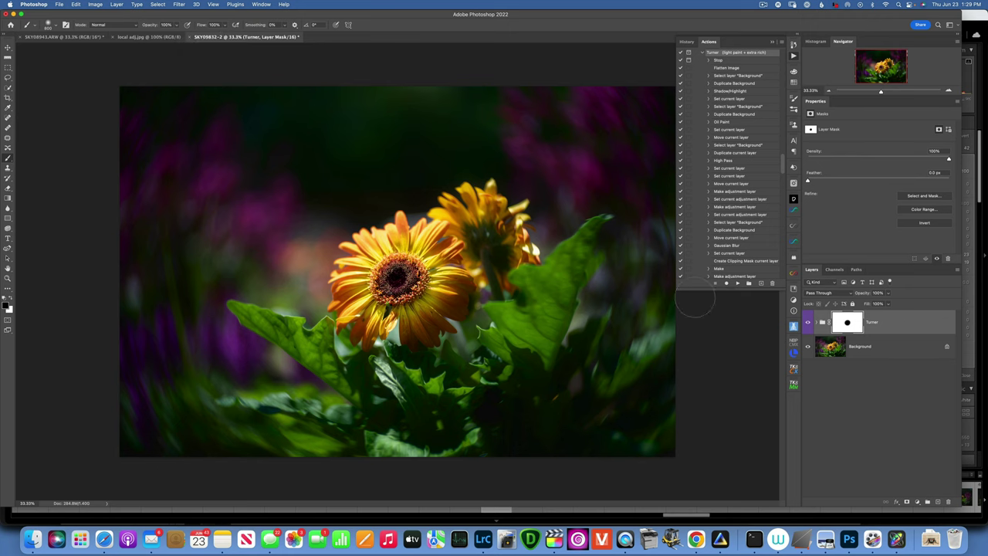